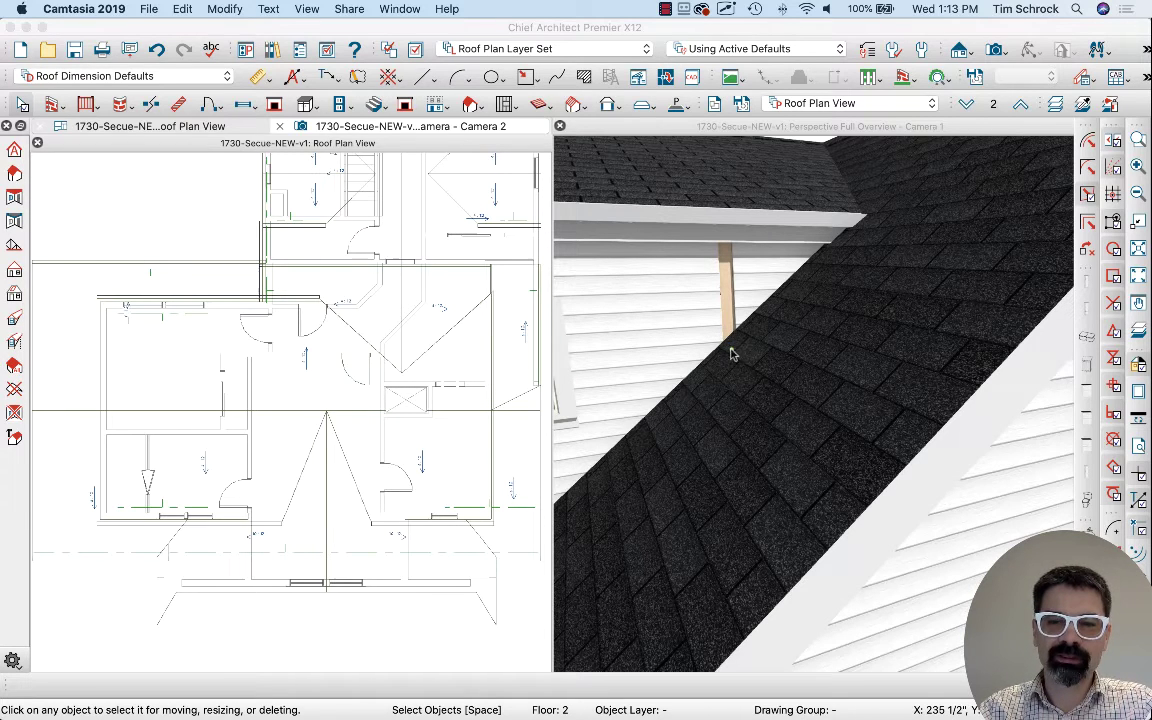
Switch the plan to the Working Plan View layer set
mouse_move(715, 363)
mouse_down()
mouse_move(753, 313)
mouse_move(751, 267)
mouse_move(734, 230)
mouse_move(712, 225)
mouse_move(696, 238)
mouse_move(708, 368)
mouse_move(732, 362)
mouse_move(753, 330)
mouse_move(739, 235)
mouse_move(697, 244)
mouse_up()
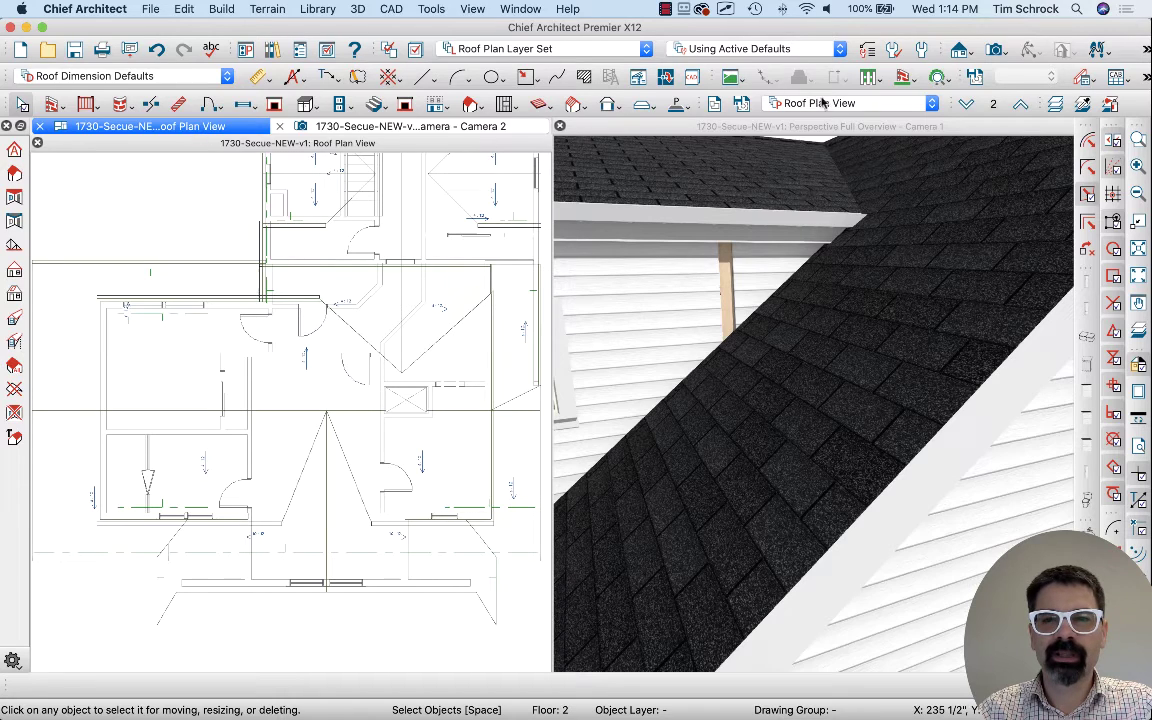
click(822, 103)
click(790, 78)
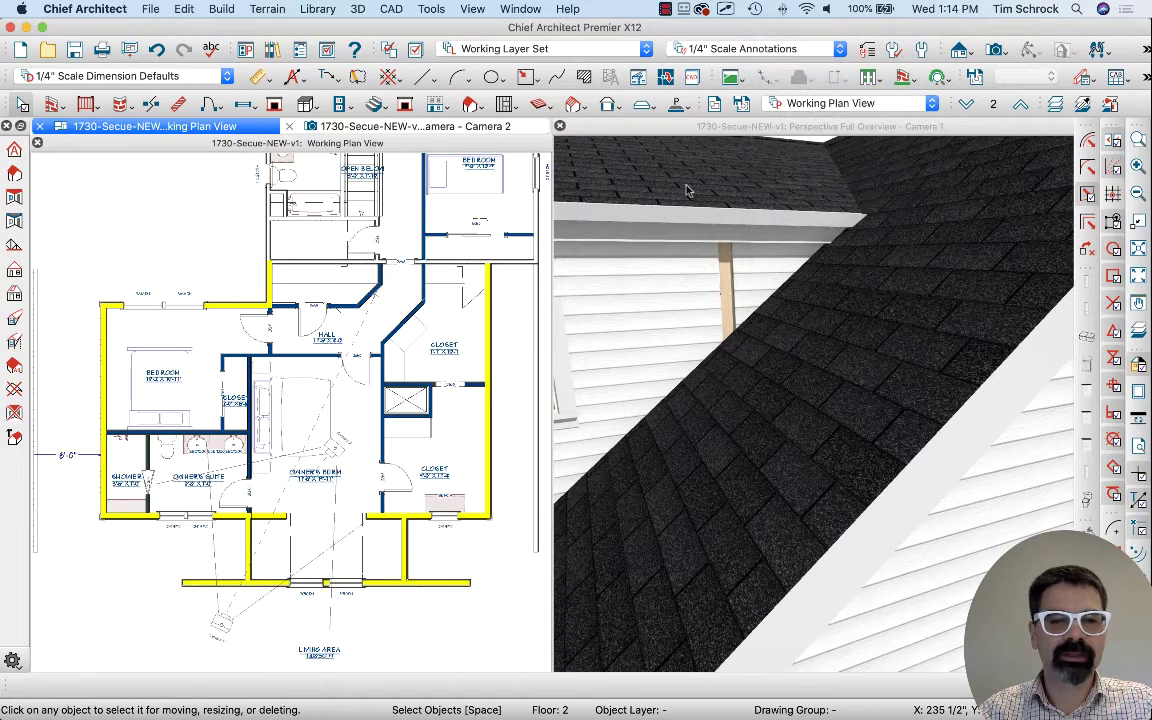
Zoom in on the yellow attic wall junction below Owner's Suite on Floor 2
scroll(240, 568, up, 5)
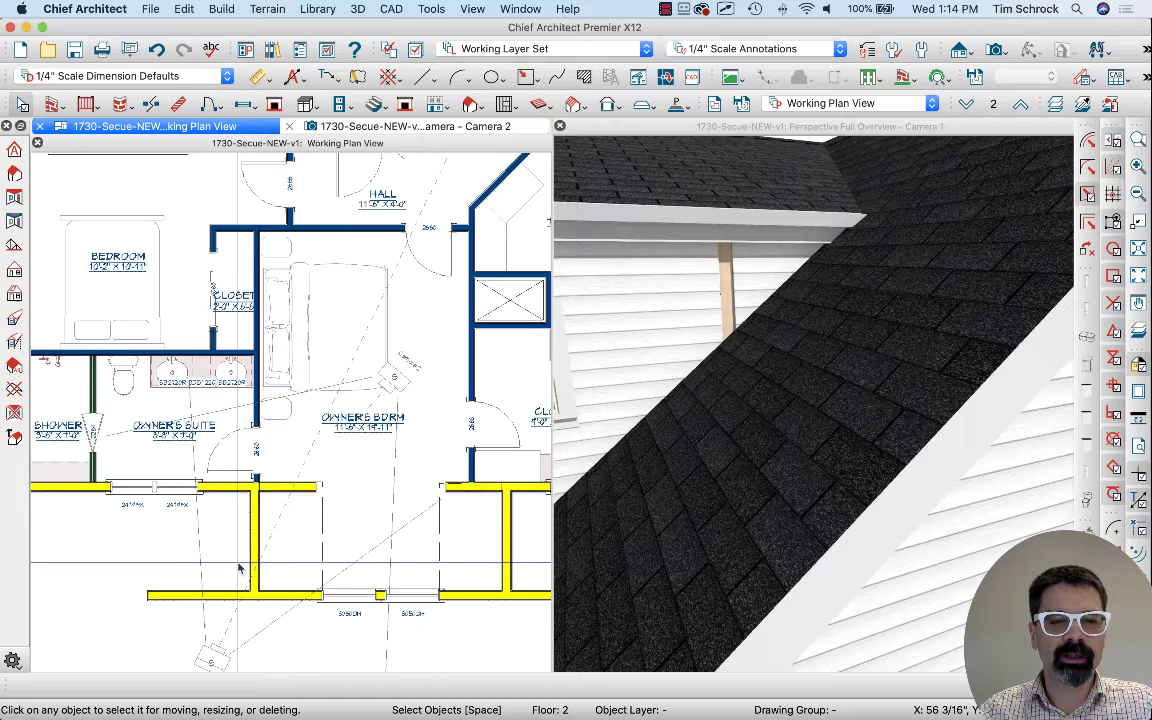
scroll(240, 568, up, 3)
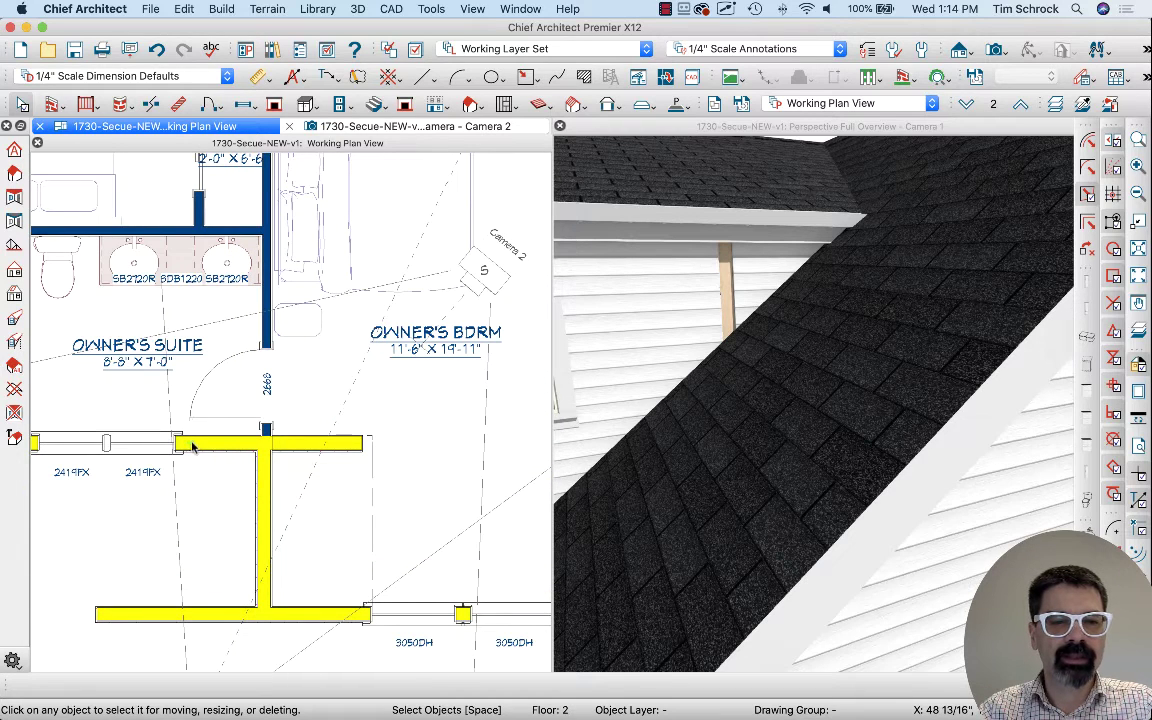
mouse_move(193, 447)
mouse_down()
mouse_move(264, 447)
mouse_move(260, 580)
mouse_move(254, 459)
mouse_move(239, 445)
mouse_move(193, 449)
mouse_up()
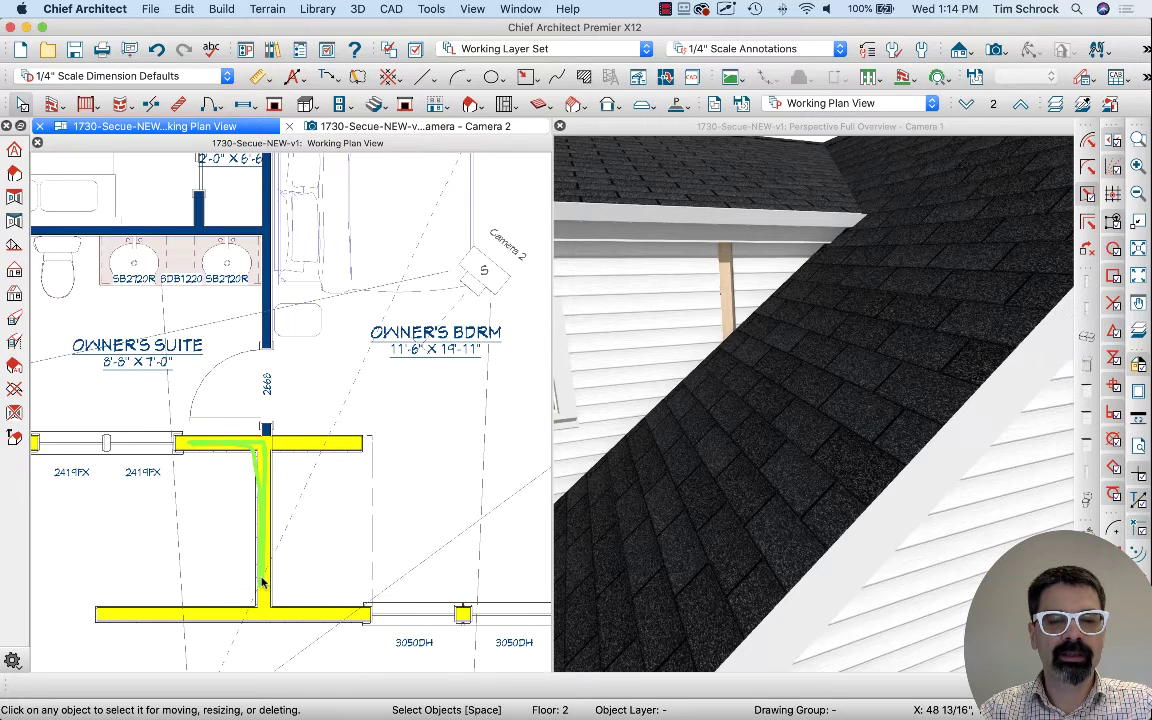
mouse_move(277, 449)
mouse_down()
mouse_move(361, 444)
mouse_move(280, 445)
mouse_move(355, 444)
mouse_move(350, 434)
mouse_move(265, 444)
mouse_move(296, 469)
mouse_move(370, 435)
mouse_up()
mouse_move(735, 250)
mouse_down()
mouse_move(736, 316)
mouse_move(810, 283)
mouse_move(830, 257)
mouse_move(820, 243)
mouse_move(731, 246)
mouse_move(735, 305)
mouse_up()
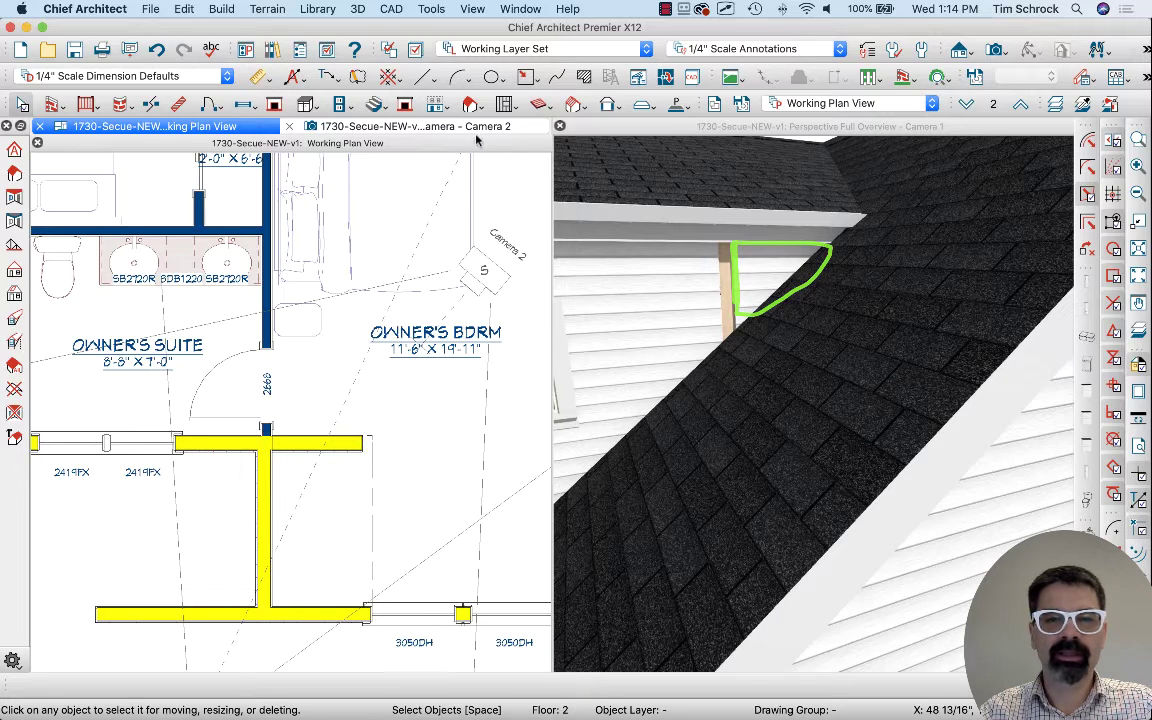
Show the Camera 2 interior view of the attic bedroom's sloped ceiling beside the door
click(418, 126)
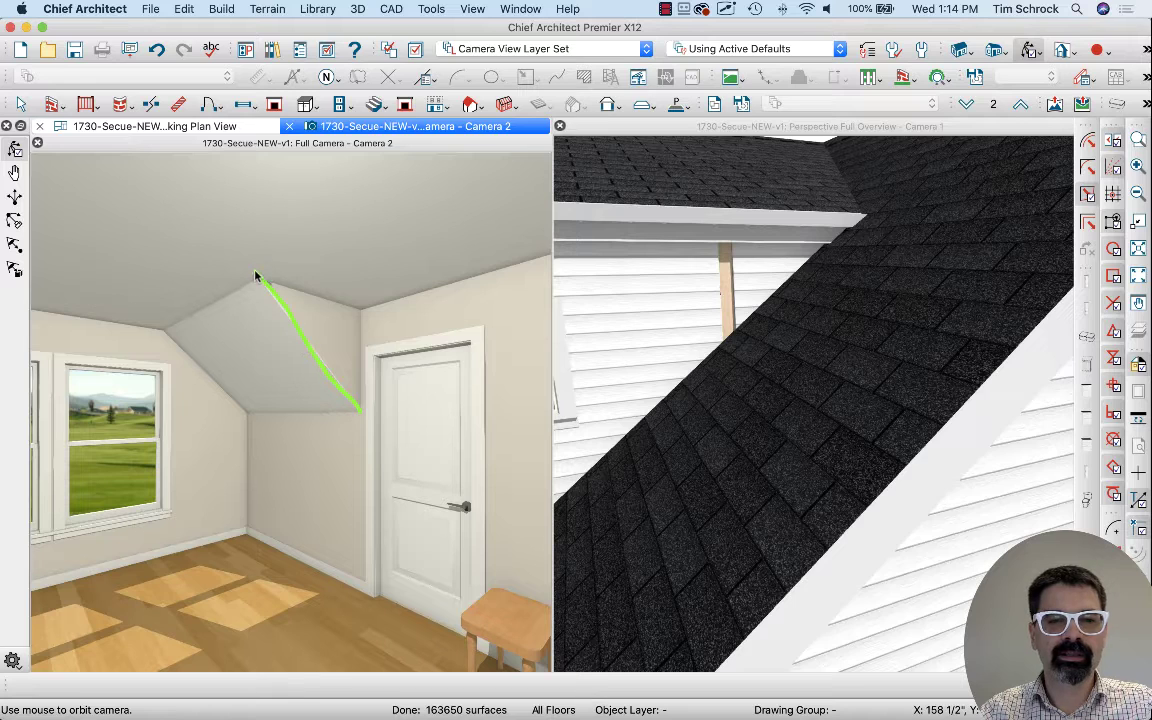
drag(256, 276, 364, 307)
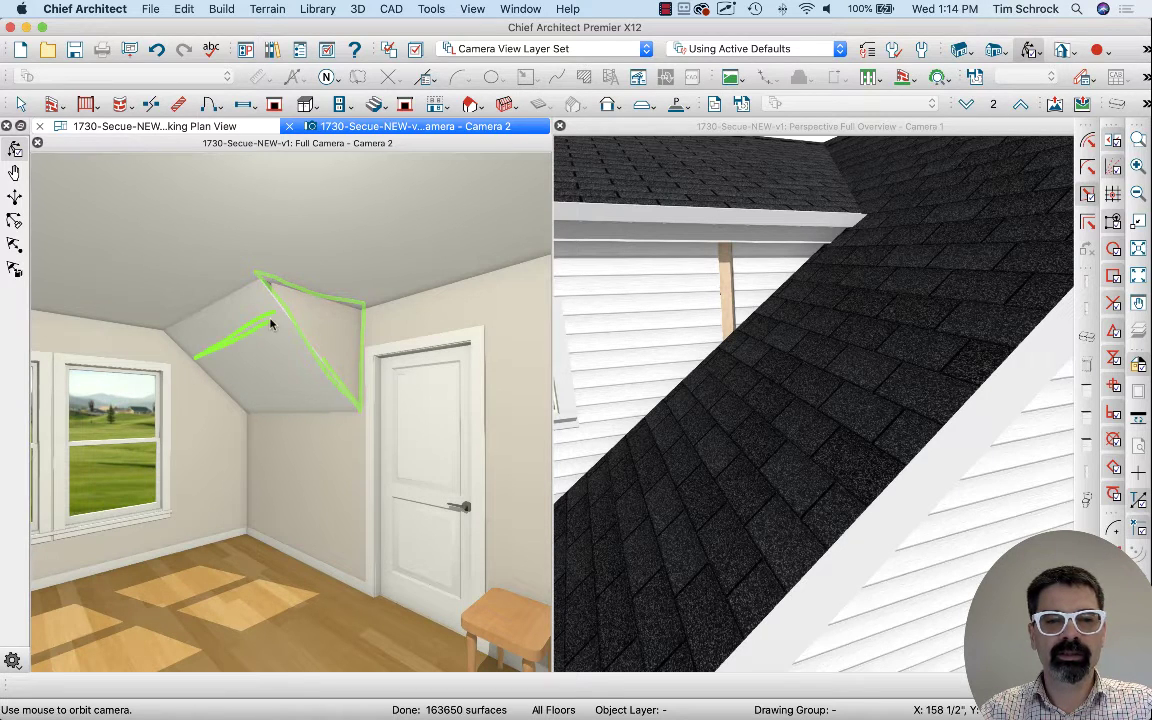
Return to the floor plan and zoom in on the yellow T-junction beside door 2668
click(254, 127)
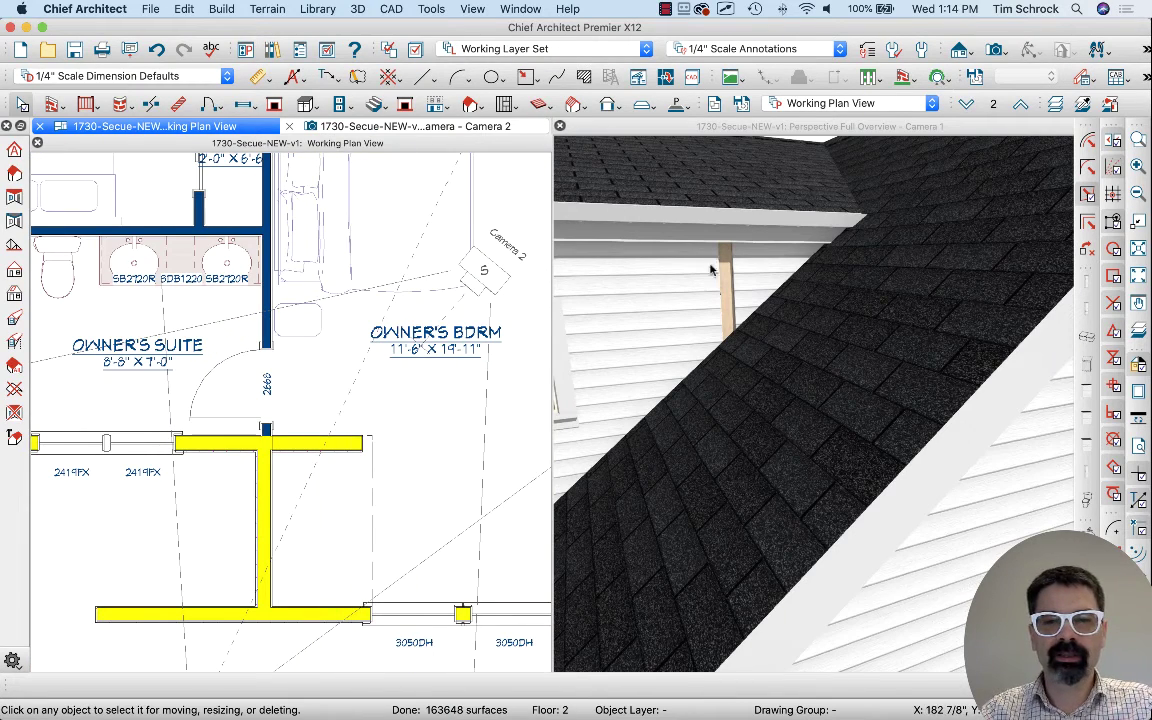
mouse_move(720, 258)
mouse_down()
mouse_move(723, 342)
mouse_move(726, 236)
mouse_up()
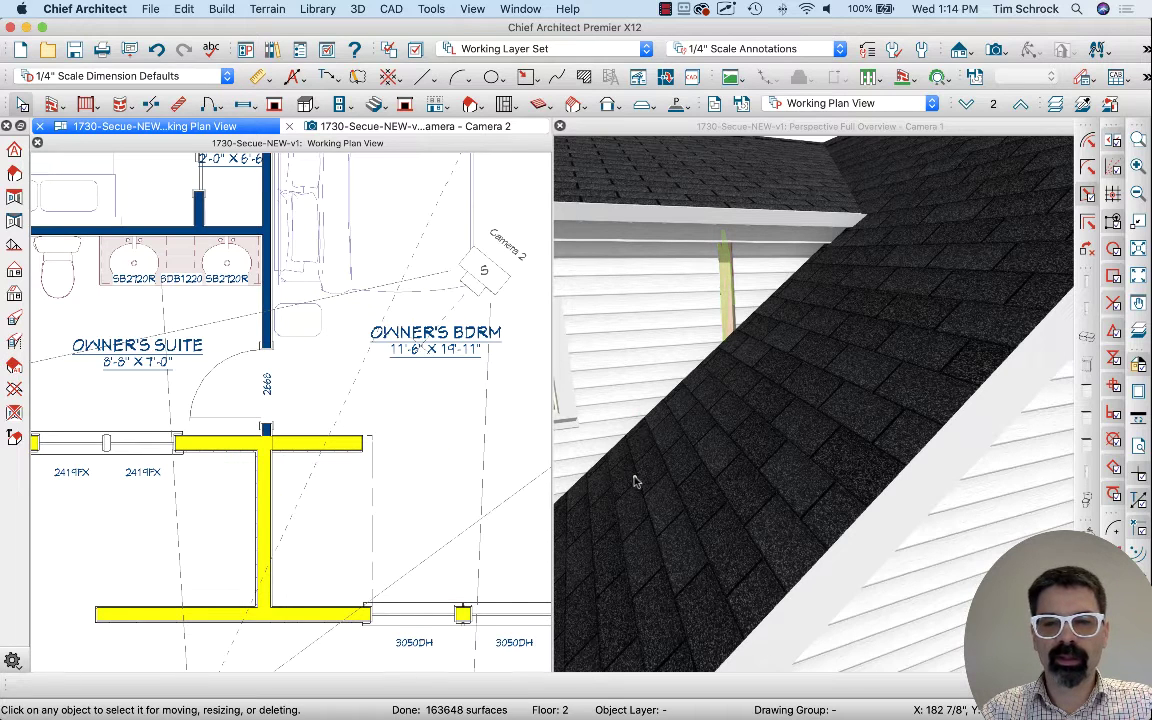
mouse_move(640, 474)
mouse_down()
mouse_move(916, 285)
mouse_move(746, 490)
mouse_up()
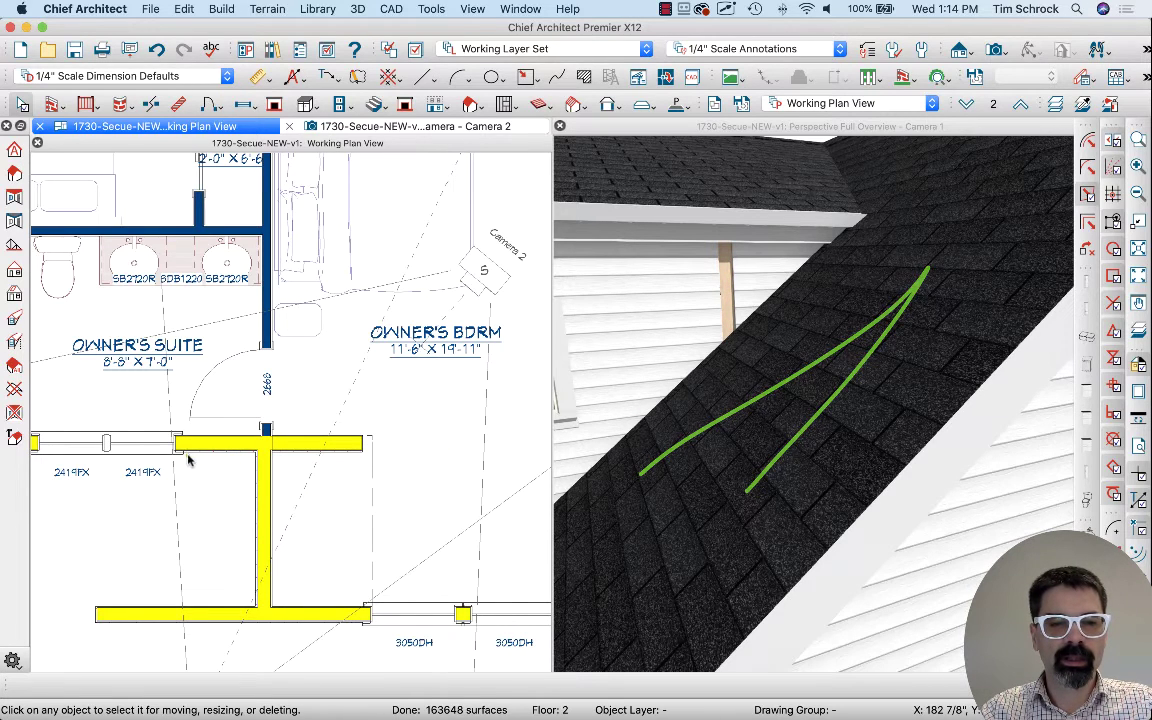
drag(178, 452, 380, 456)
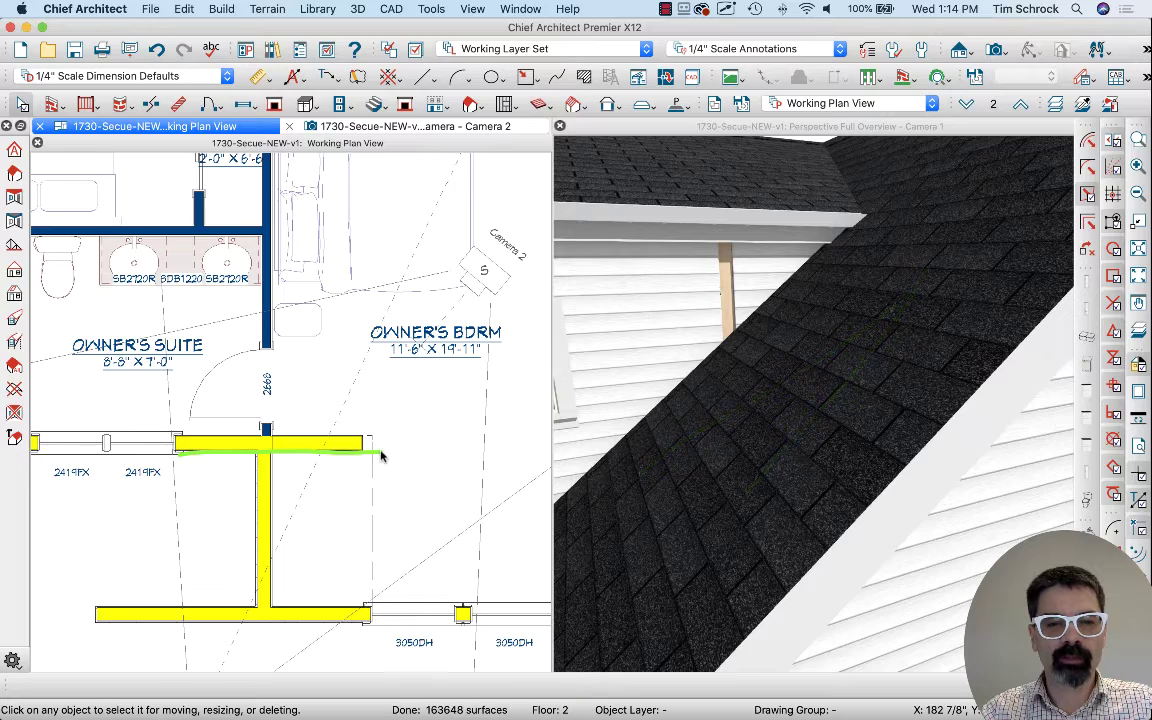
scroll(260, 472, up, 5)
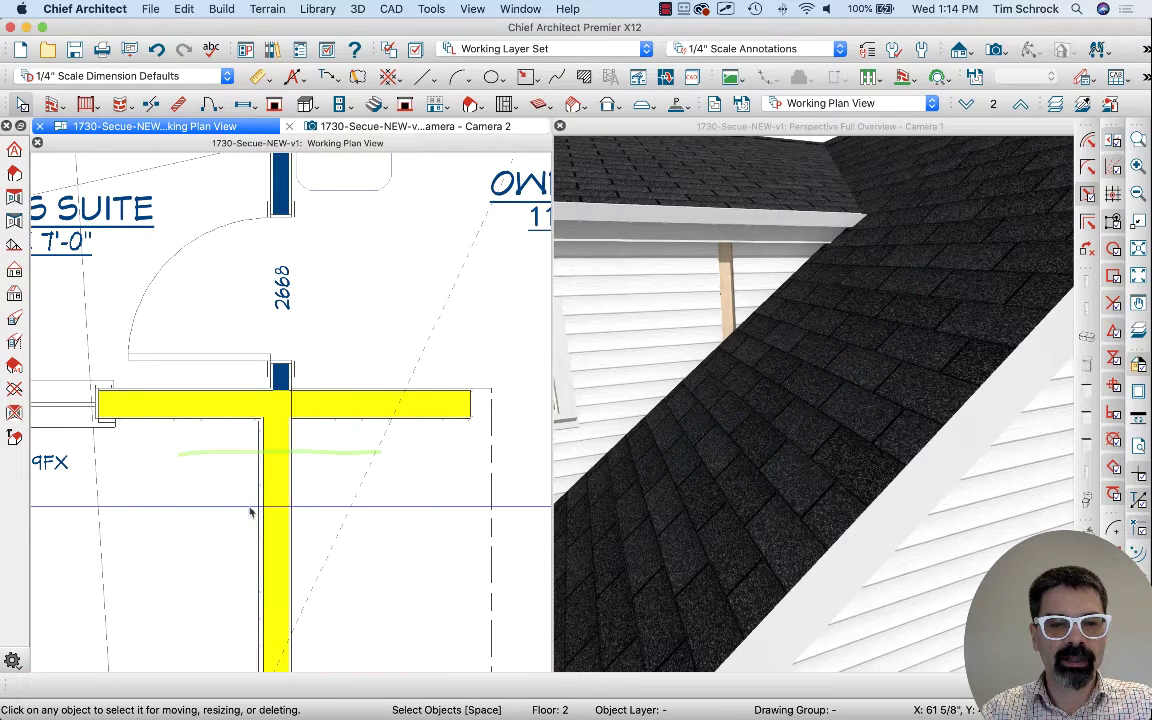
scroll(285, 440, down, 3)
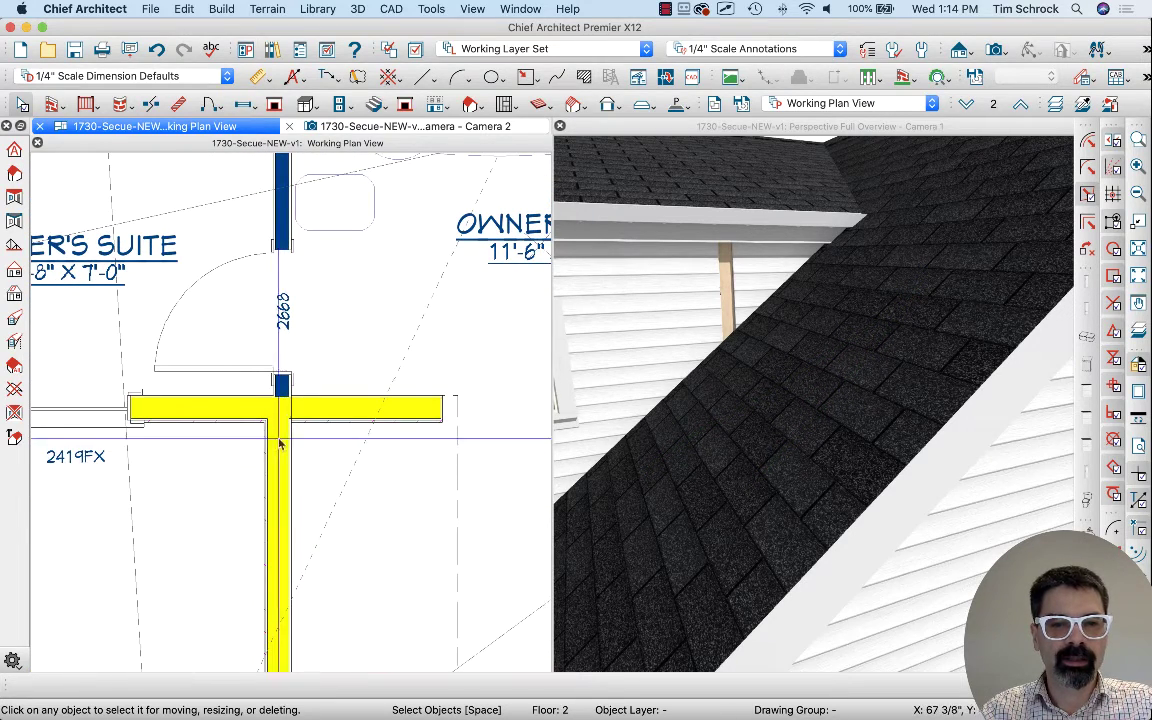
drag(729, 248, 733, 336)
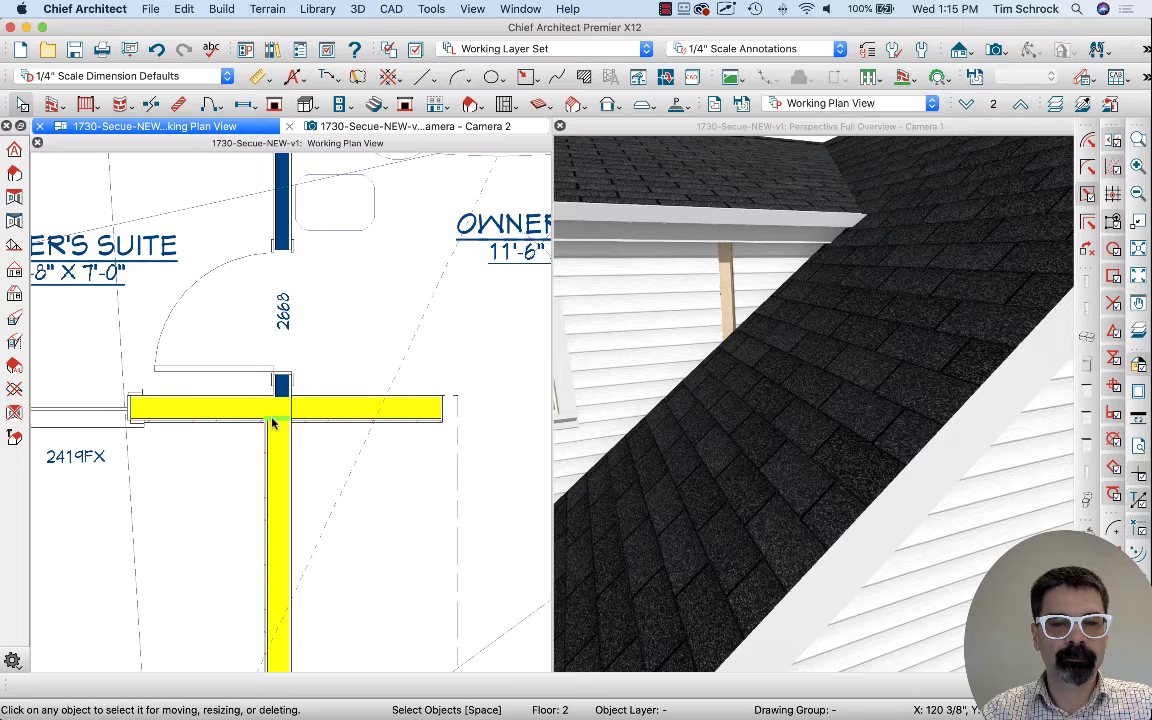
mouse_move(268, 423)
mouse_down()
mouse_move(252, 421)
mouse_move(290, 404)
mouse_move(240, 404)
mouse_up()
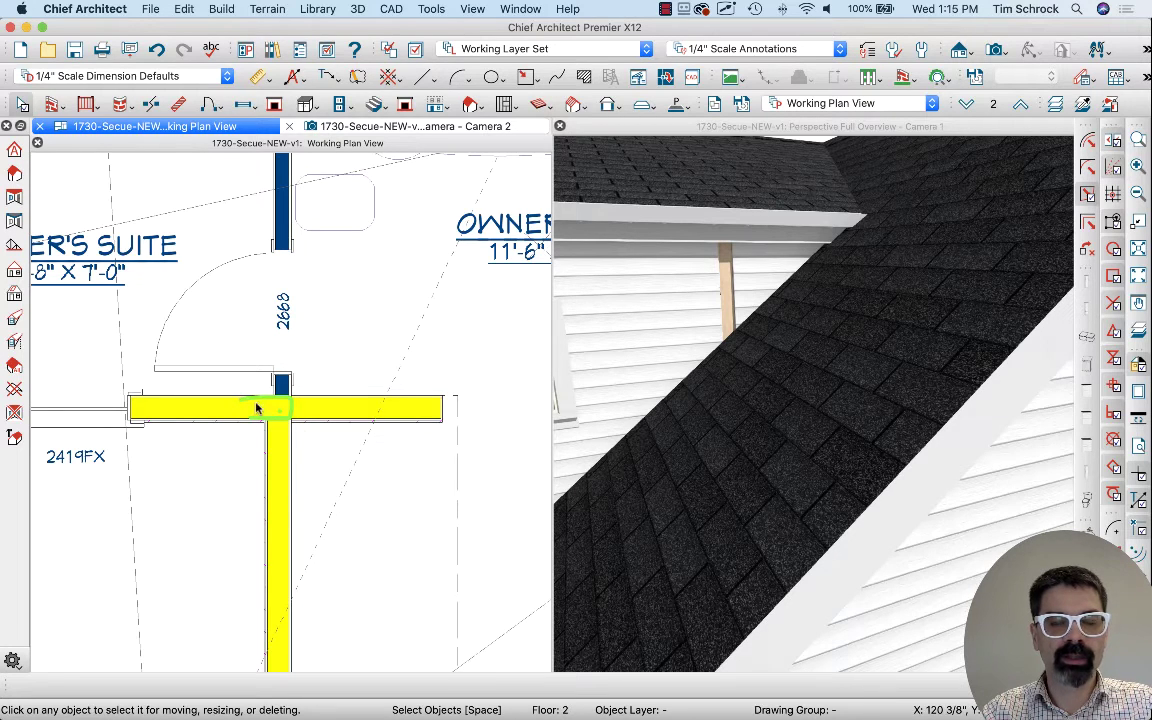
scroll(260, 424, up, 3)
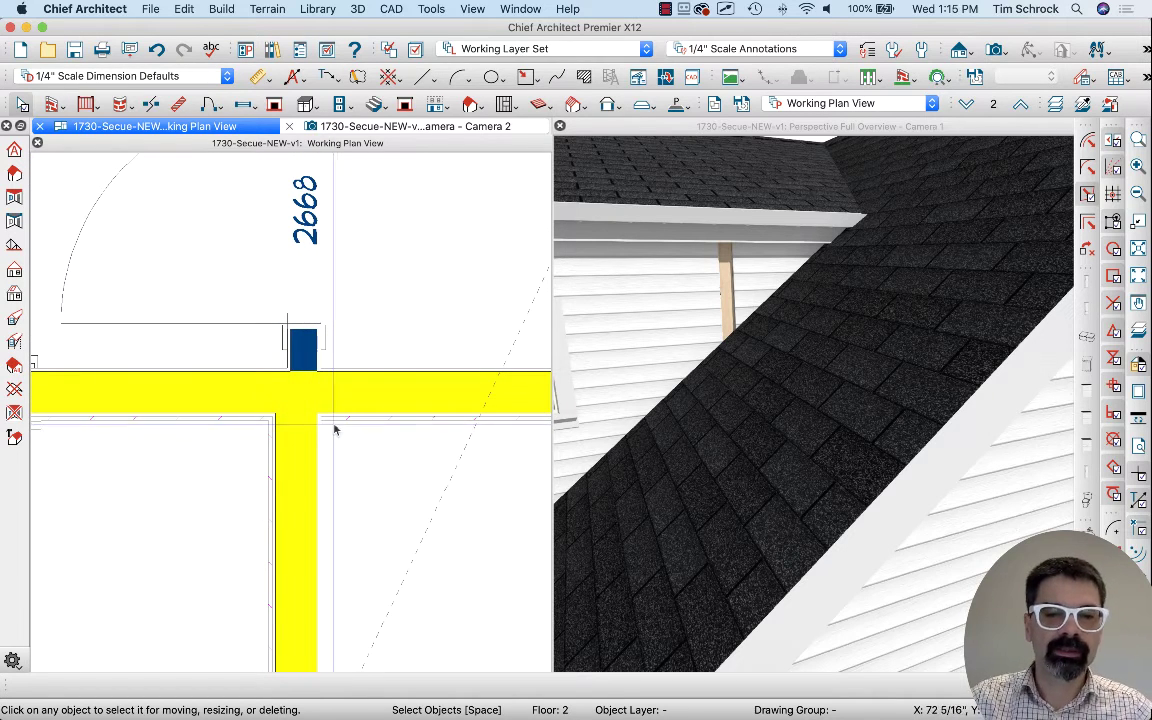
drag(350, 424, 304, 424)
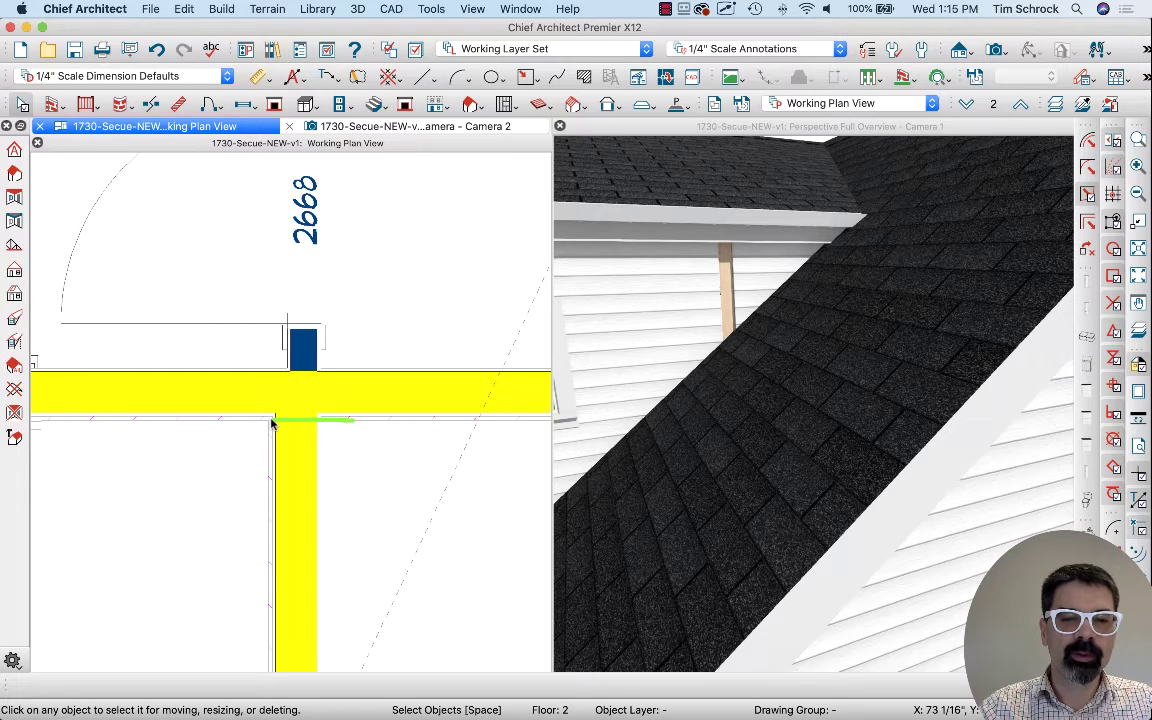
mouse_move(281, 425)
mouse_down()
mouse_move(275, 560)
mouse_move(324, 471)
mouse_move(275, 545)
mouse_up()
drag(318, 422, 270, 424)
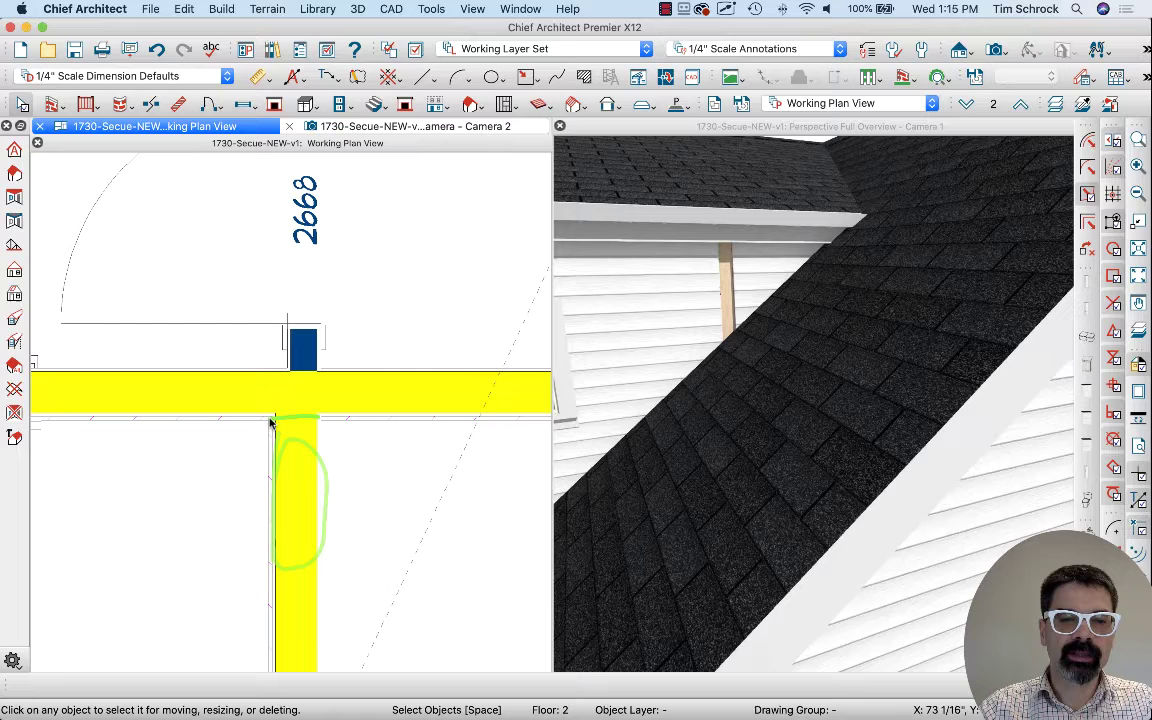
Select the horizontal attic wall right of the junction, showing its 3'-2 1/4" dimension
click(386, 398)
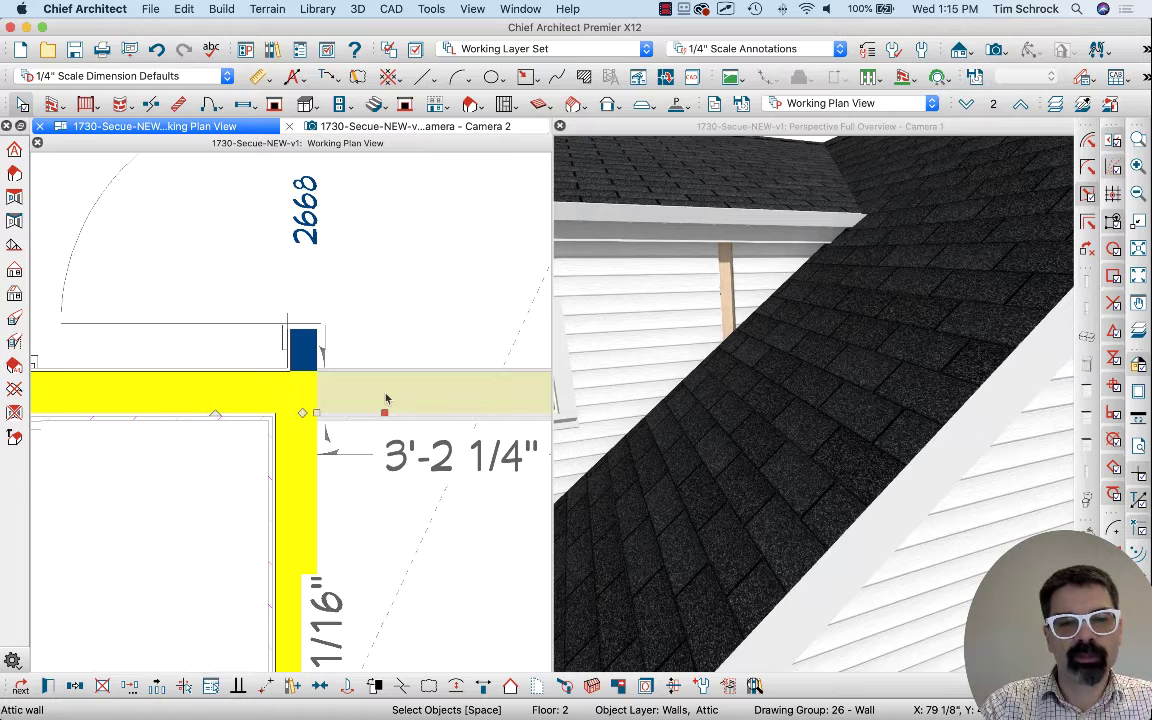
drag(386, 398, 415, 405)
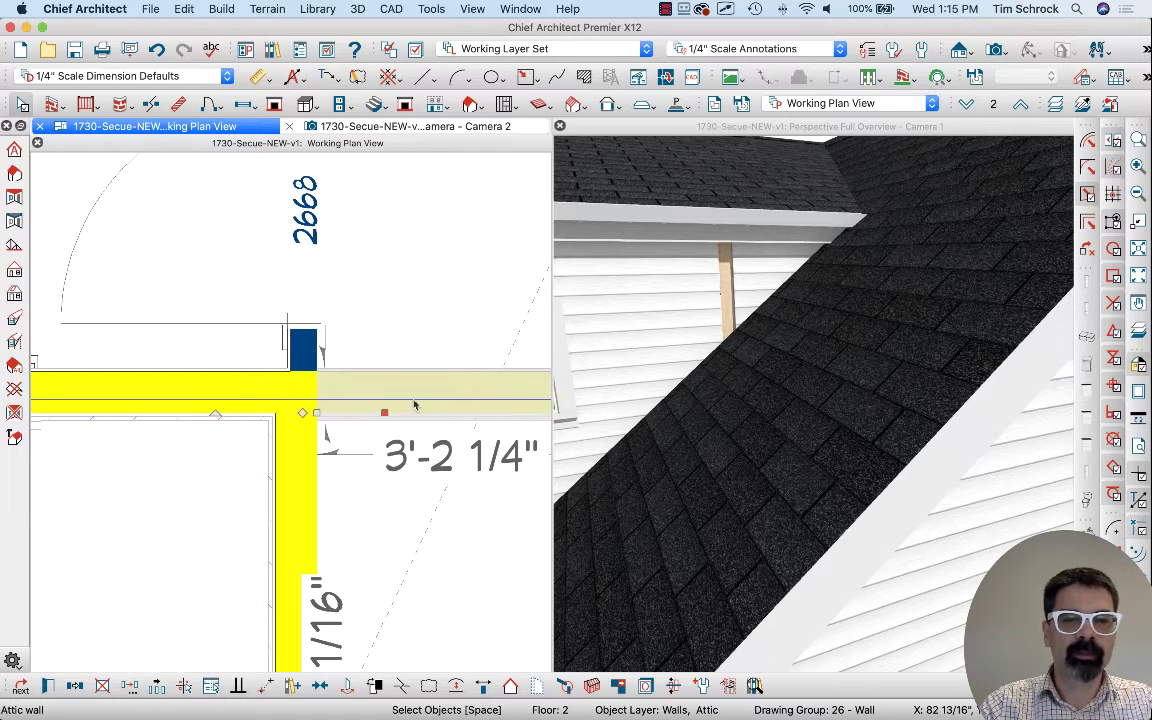
drag(415, 405, 418, 403)
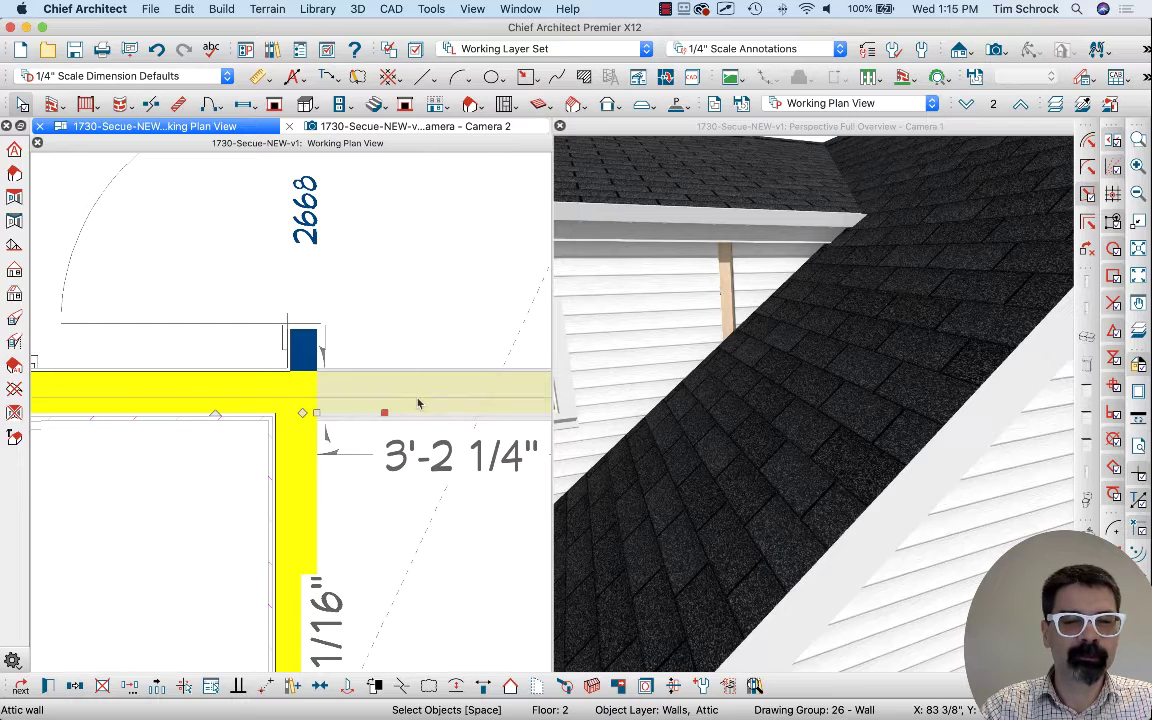
mouse_move(385, 405)
mouse_down()
mouse_move(424, 401)
mouse_move(387, 408)
mouse_move(403, 397)
mouse_up()
mouse_move(765, 250)
mouse_down()
mouse_move(732, 306)
mouse_move(794, 265)
mouse_move(740, 268)
mouse_move(770, 275)
mouse_up()
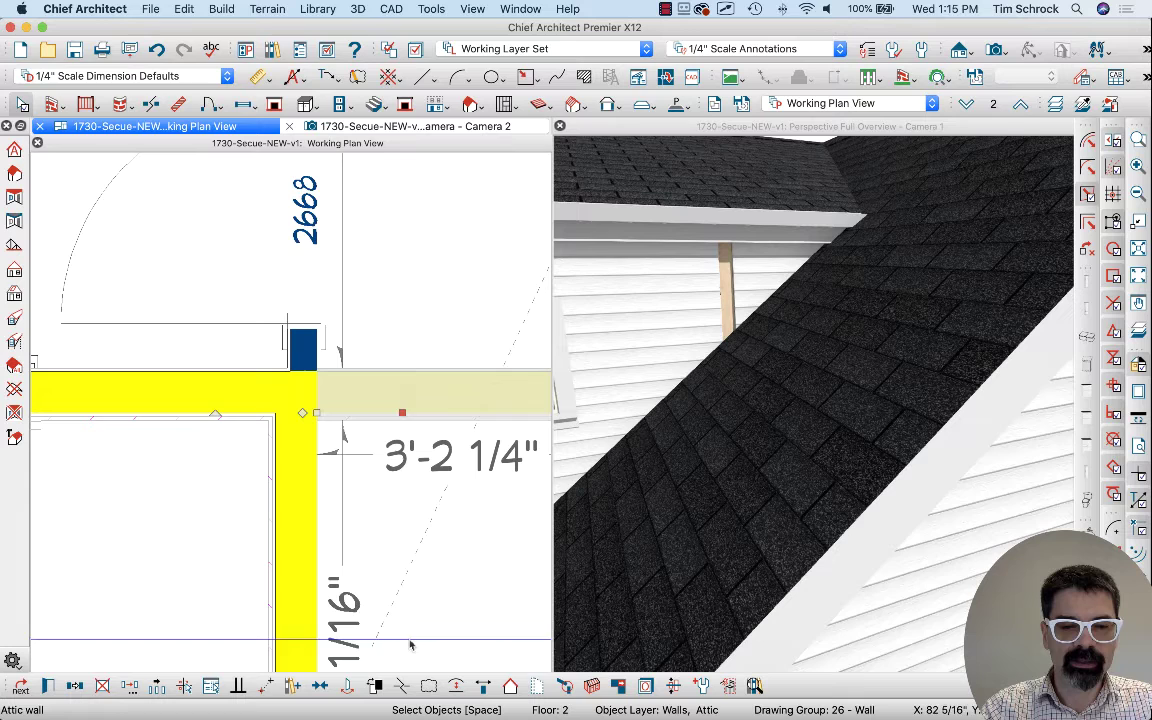
Extend the attic wall's layer to the outer wall corner, mitering diagonally into the small wall piece
click(618, 688)
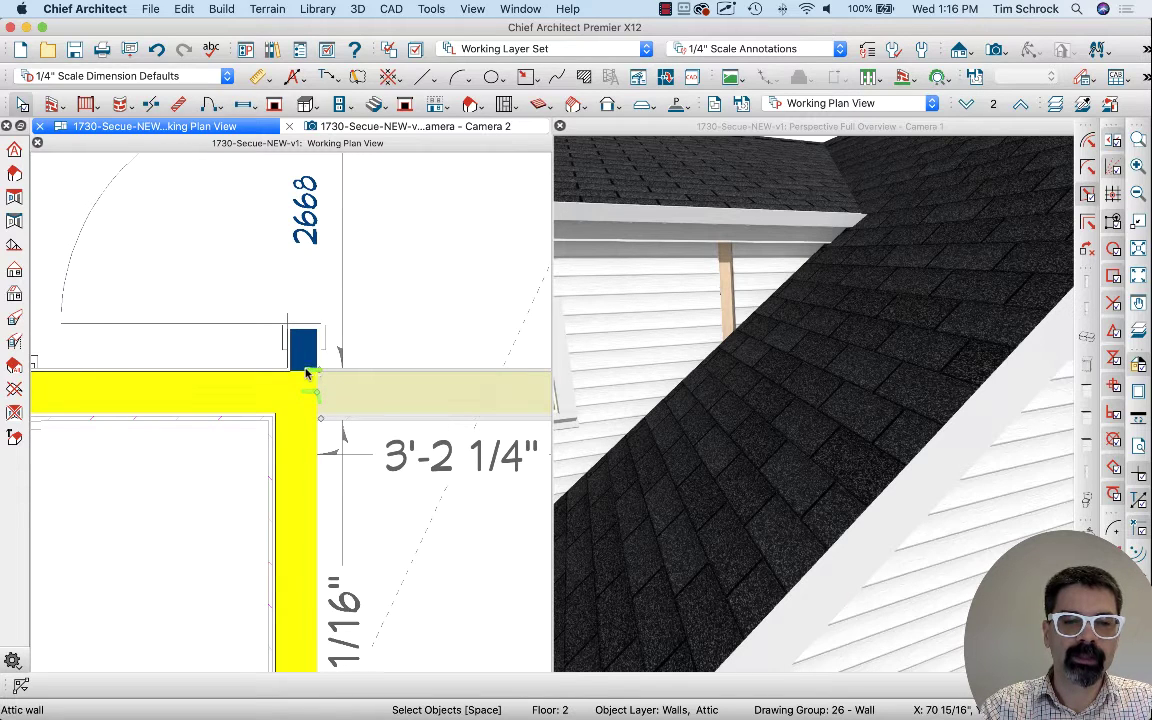
drag(314, 373, 270, 421)
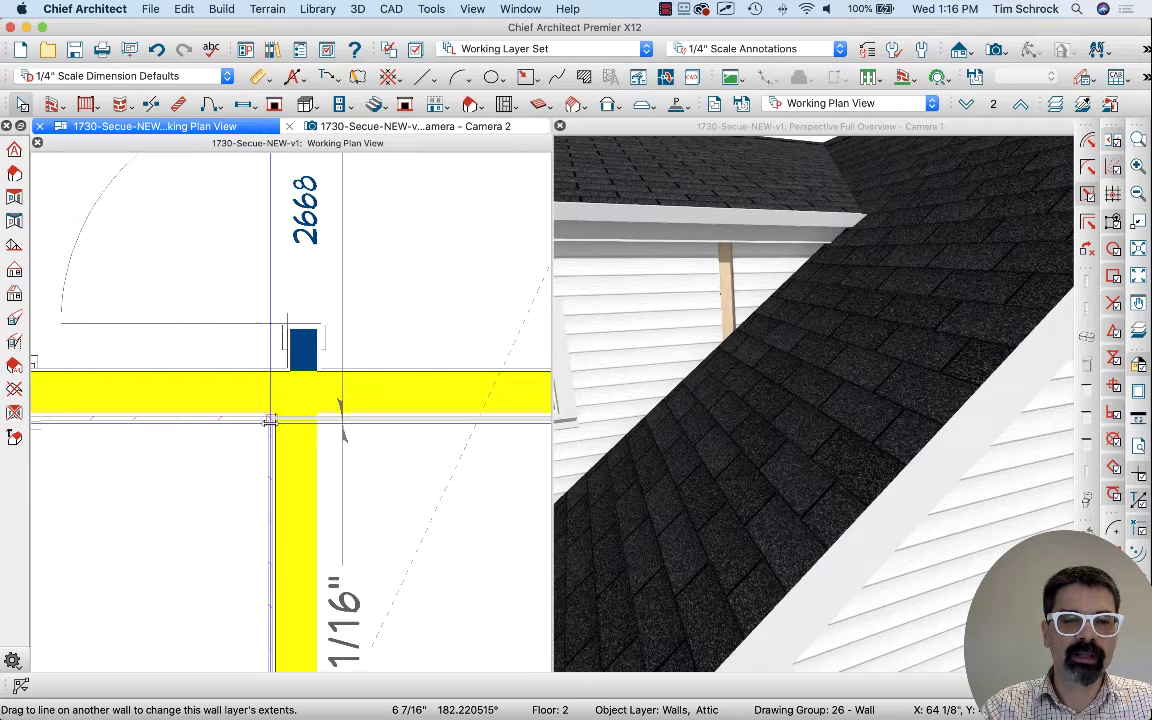
drag(270, 421, 270, 423)
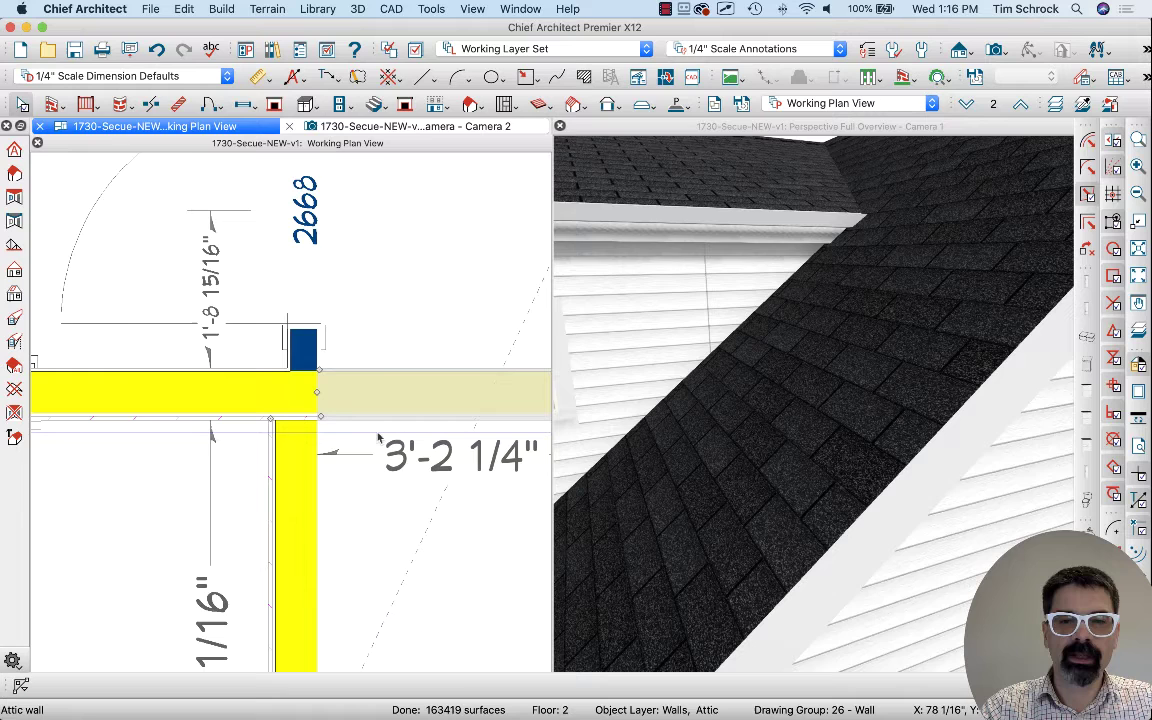
mouse_move(707, 358)
mouse_down()
mouse_move(709, 275)
mouse_move(704, 305)
mouse_up()
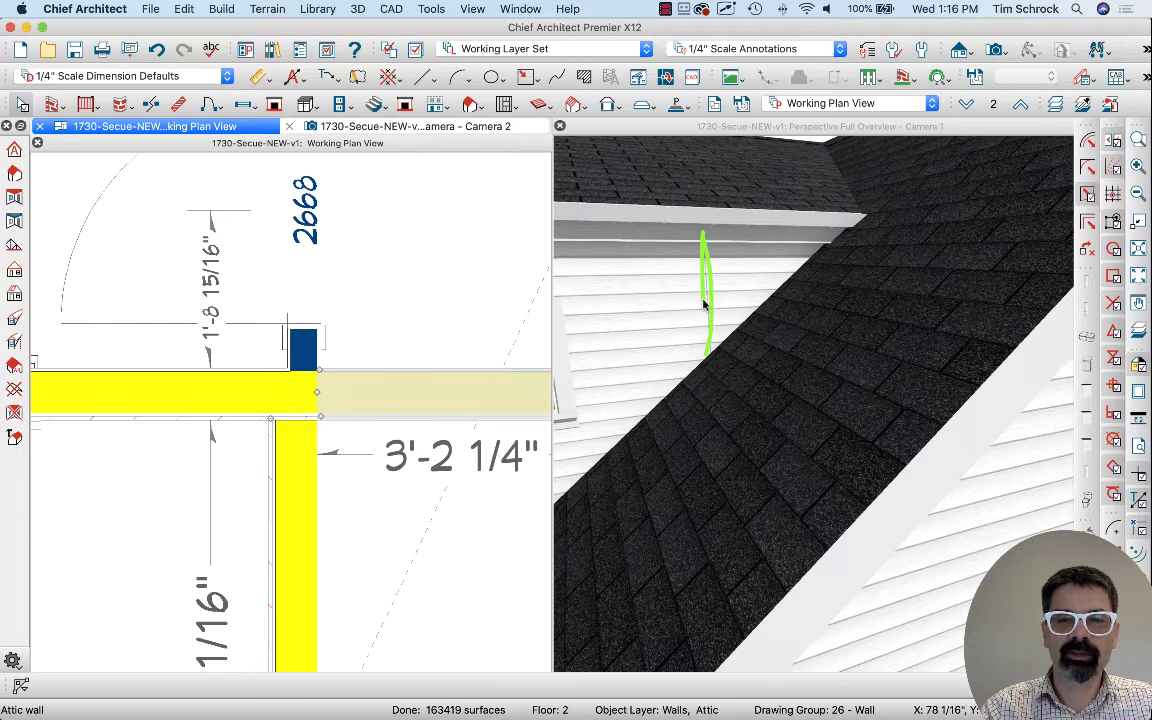
scroll(279, 423, up, 5)
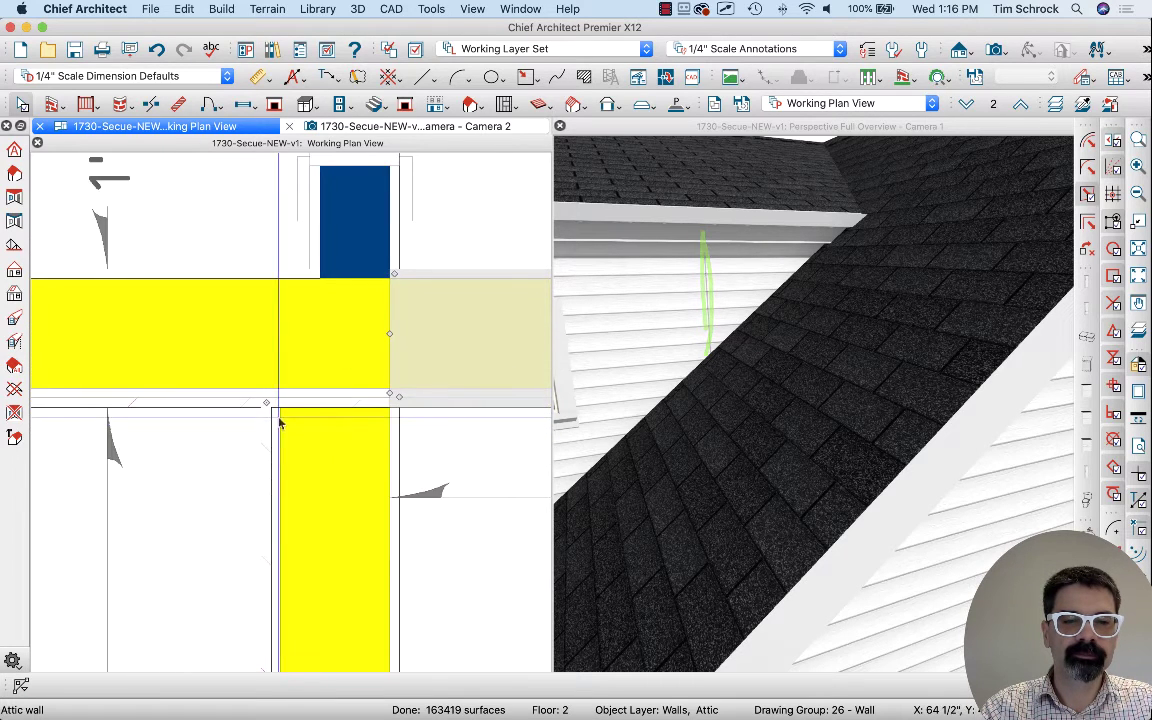
scroll(279, 423, up, 2)
drag(262, 401, 254, 398)
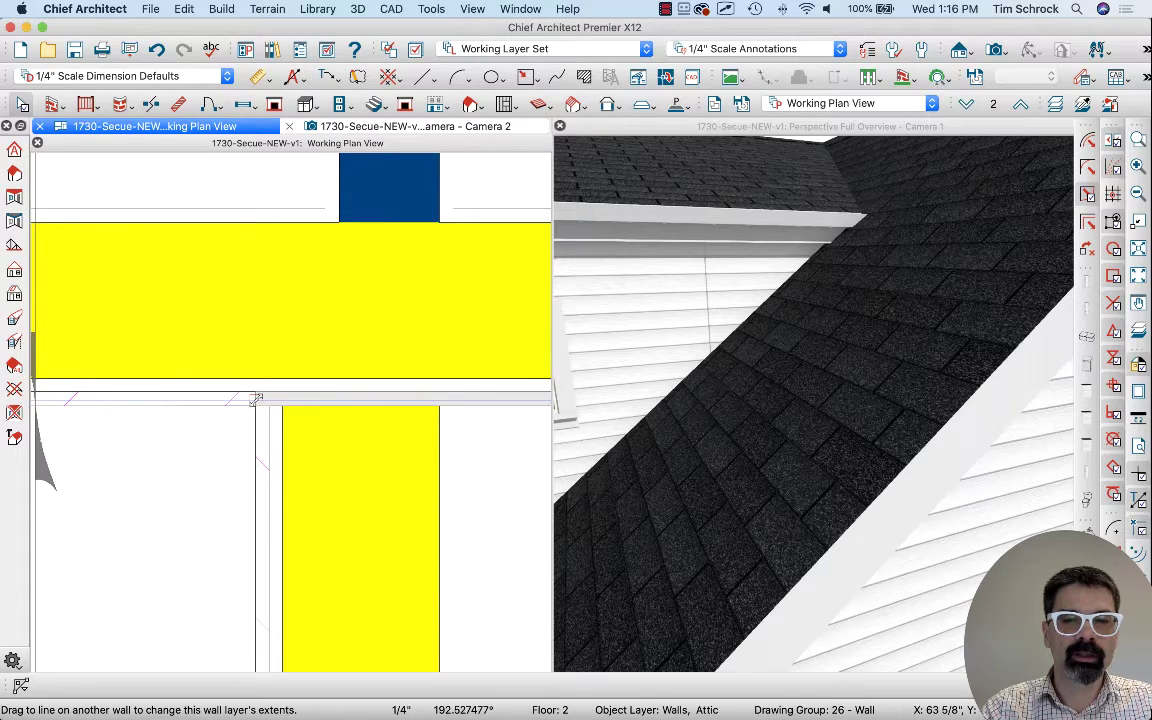
drag(256, 399, 255, 399)
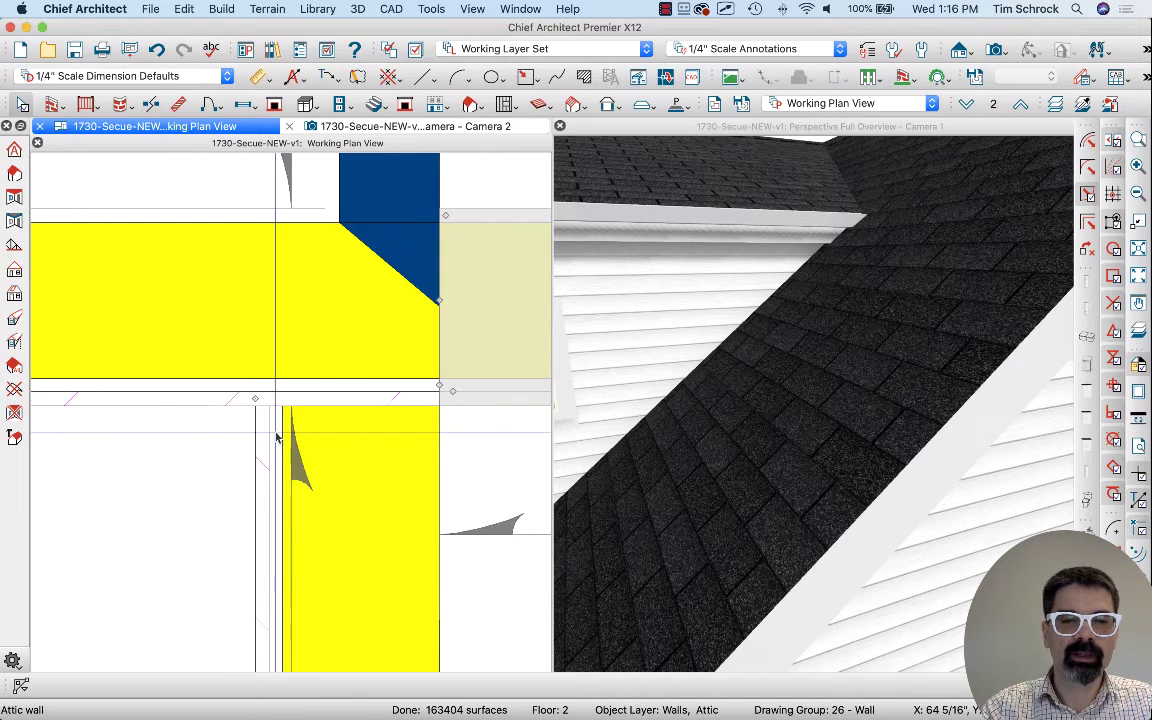
click(430, 398)
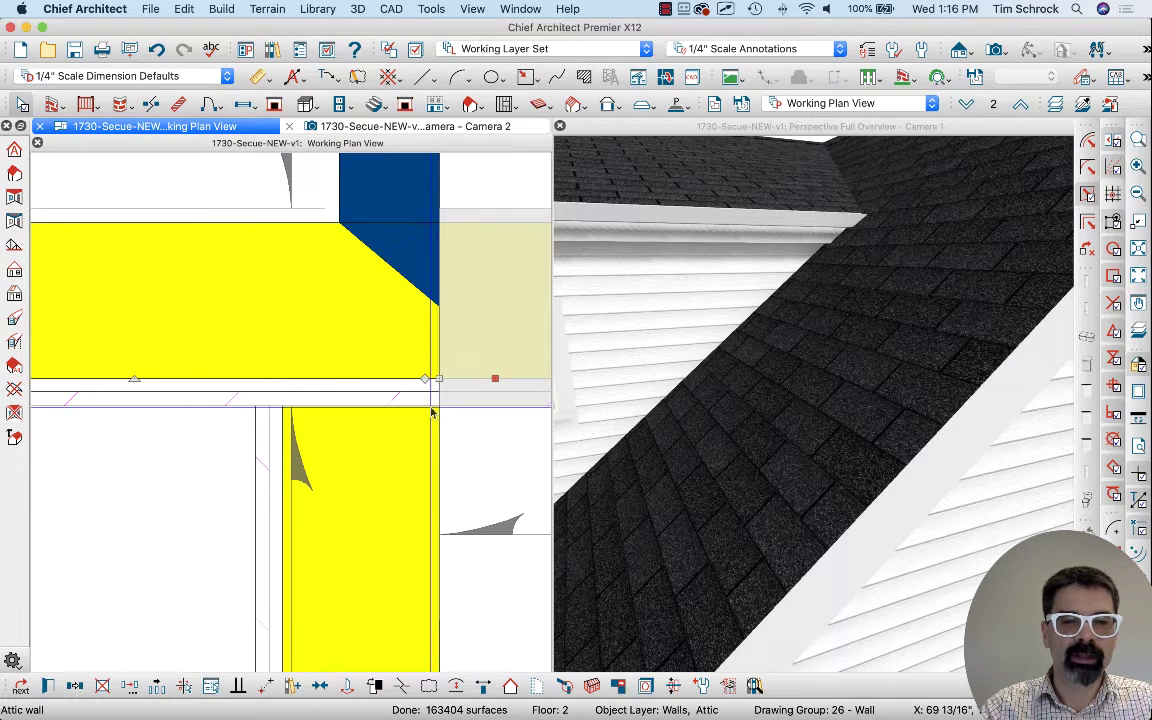
key(Escape)
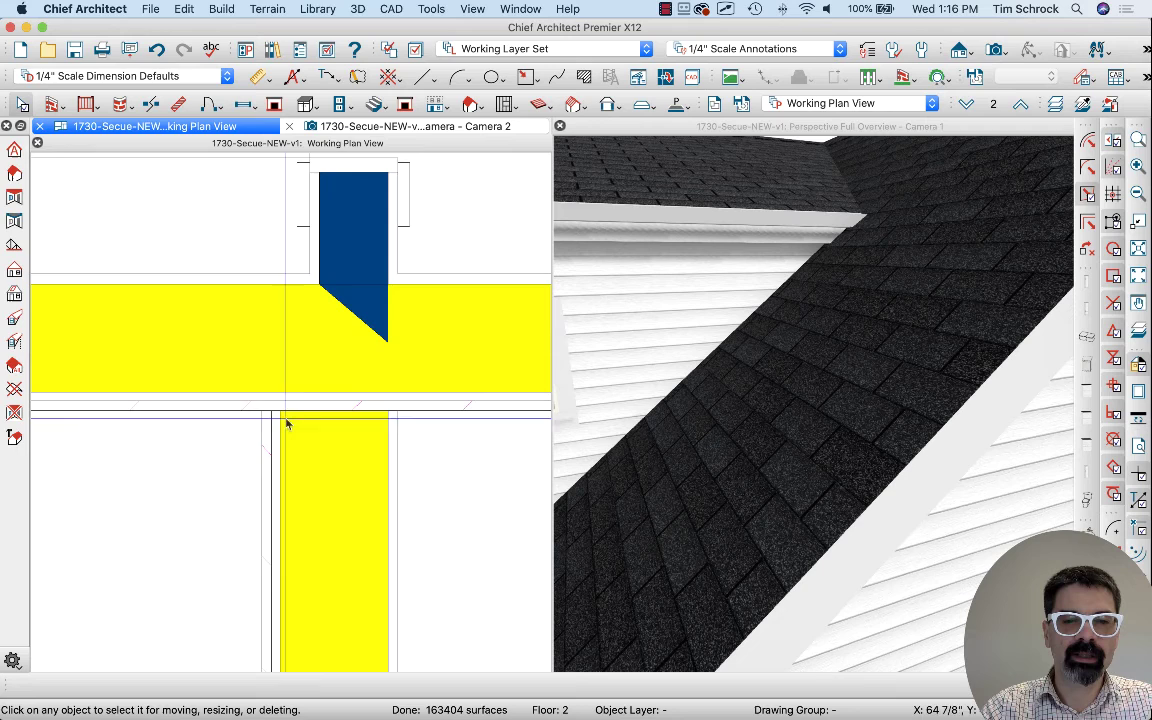
mouse_move(514, 291)
mouse_down()
mouse_move(435, 338)
mouse_move(491, 316)
mouse_up()
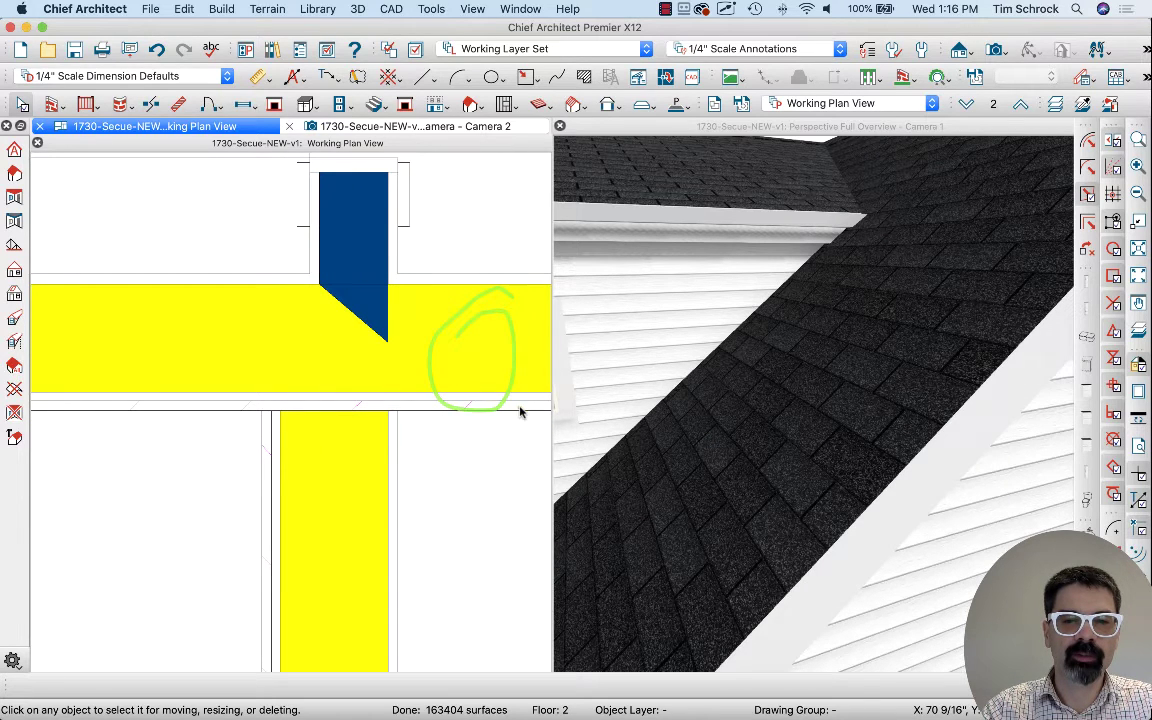
drag(520, 411, 251, 408)
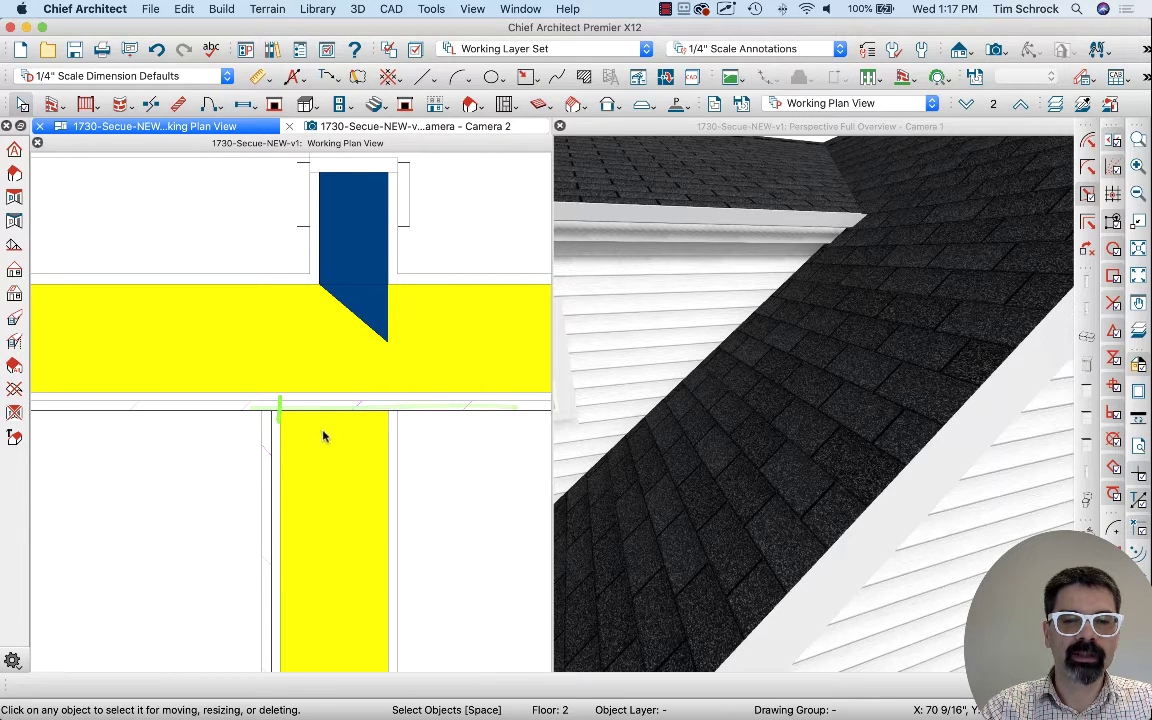
mouse_move(323, 436)
mouse_down()
mouse_move(308, 644)
mouse_move(330, 503)
mouse_move(321, 566)
mouse_up()
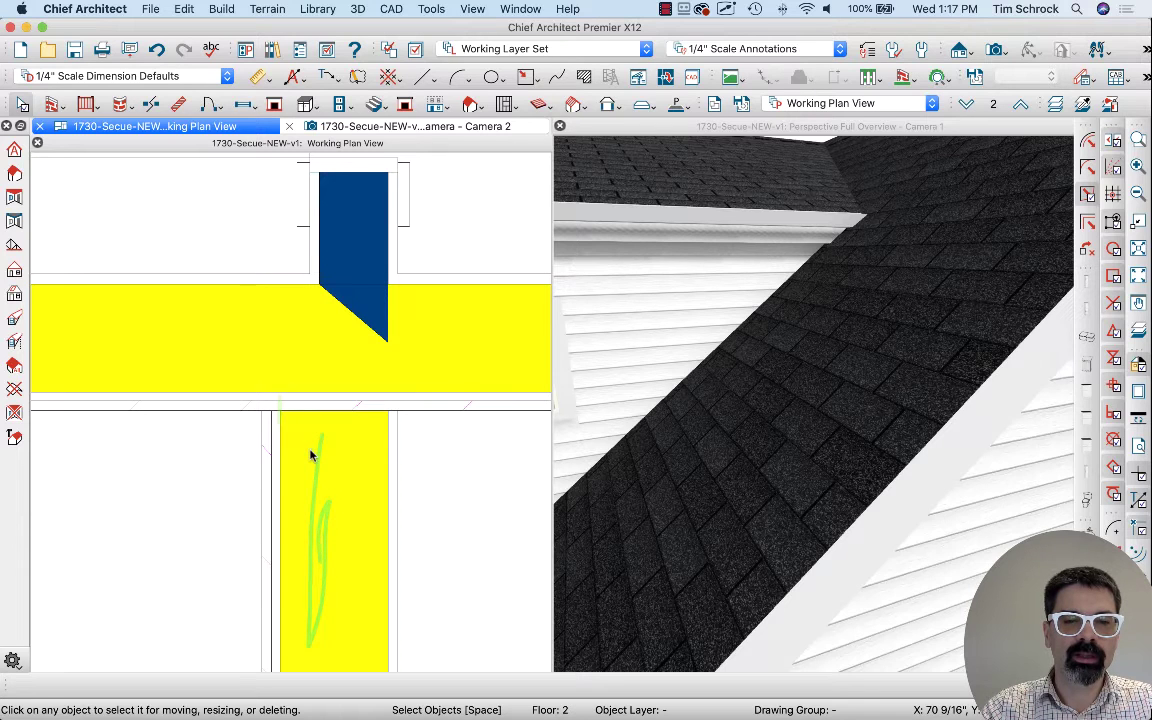
scroll(249, 432, down, 5)
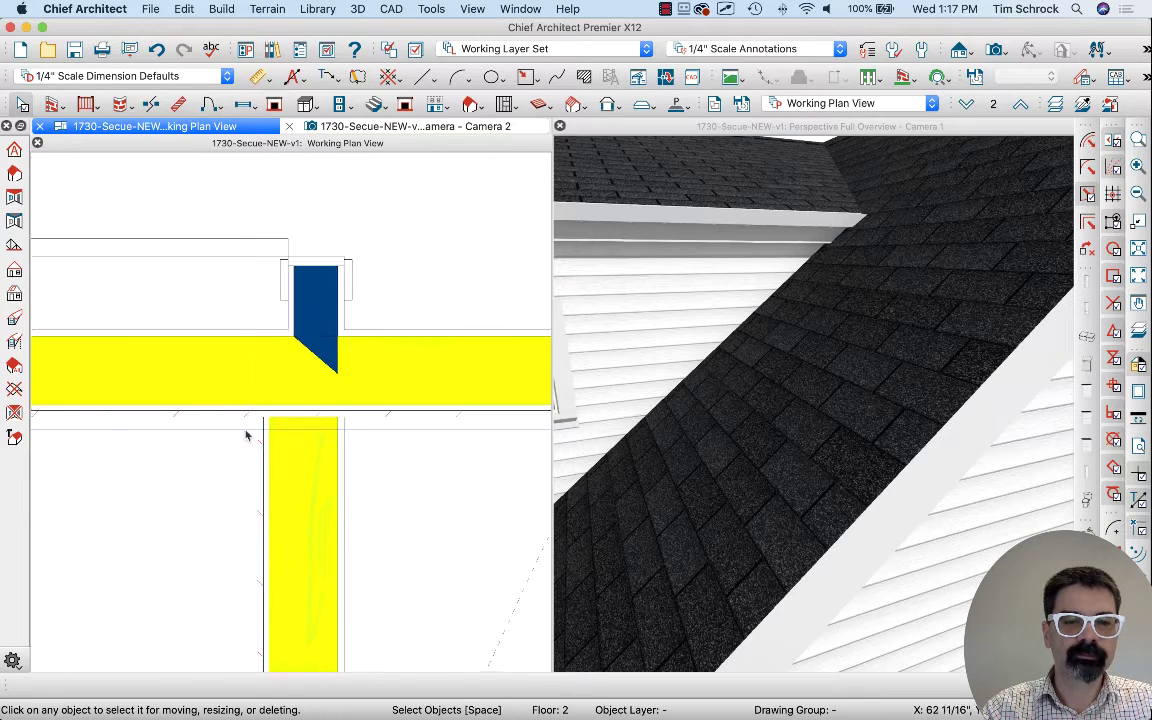
mouse_move(694, 231)
mouse_down()
mouse_move(657, 307)
mouse_move(678, 381)
mouse_move(743, 360)
mouse_move(738, 226)
mouse_move(680, 238)
mouse_up()
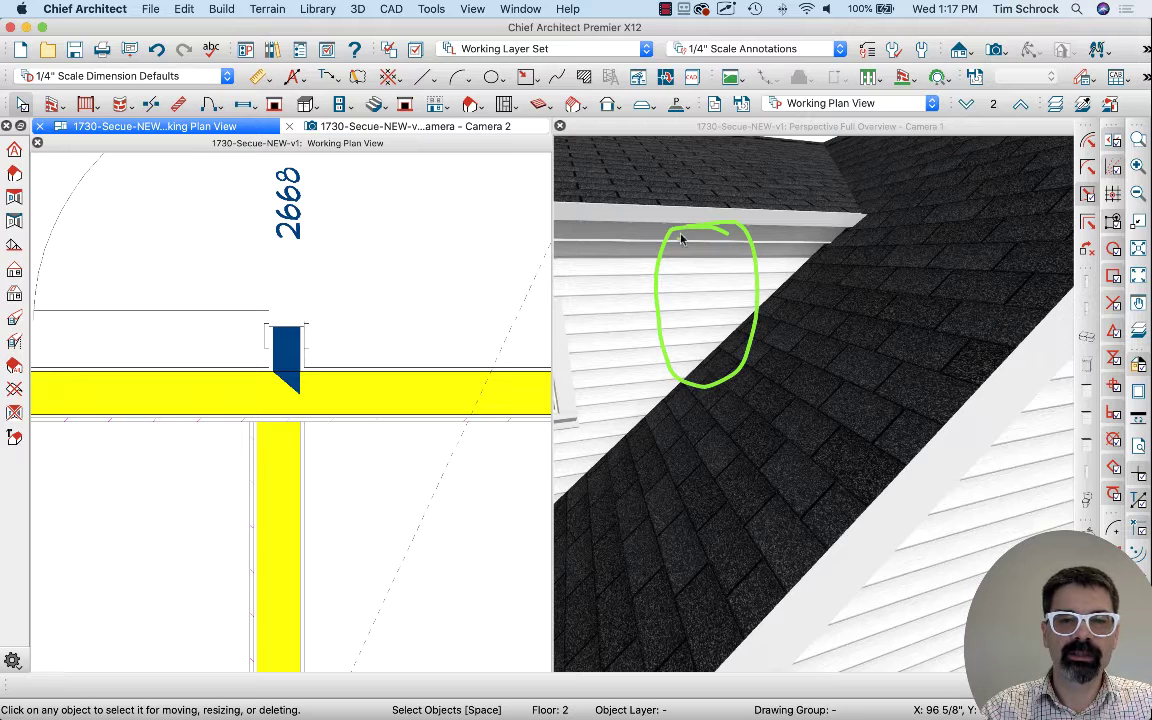
click(434, 127)
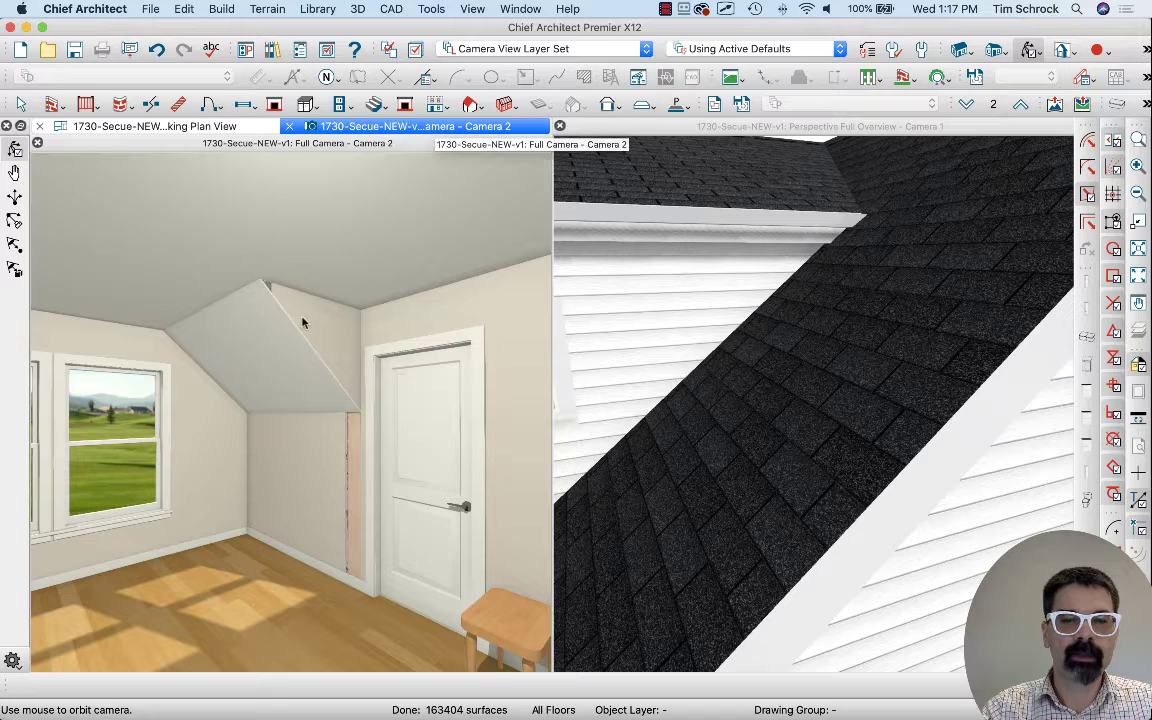
click(250, 128)
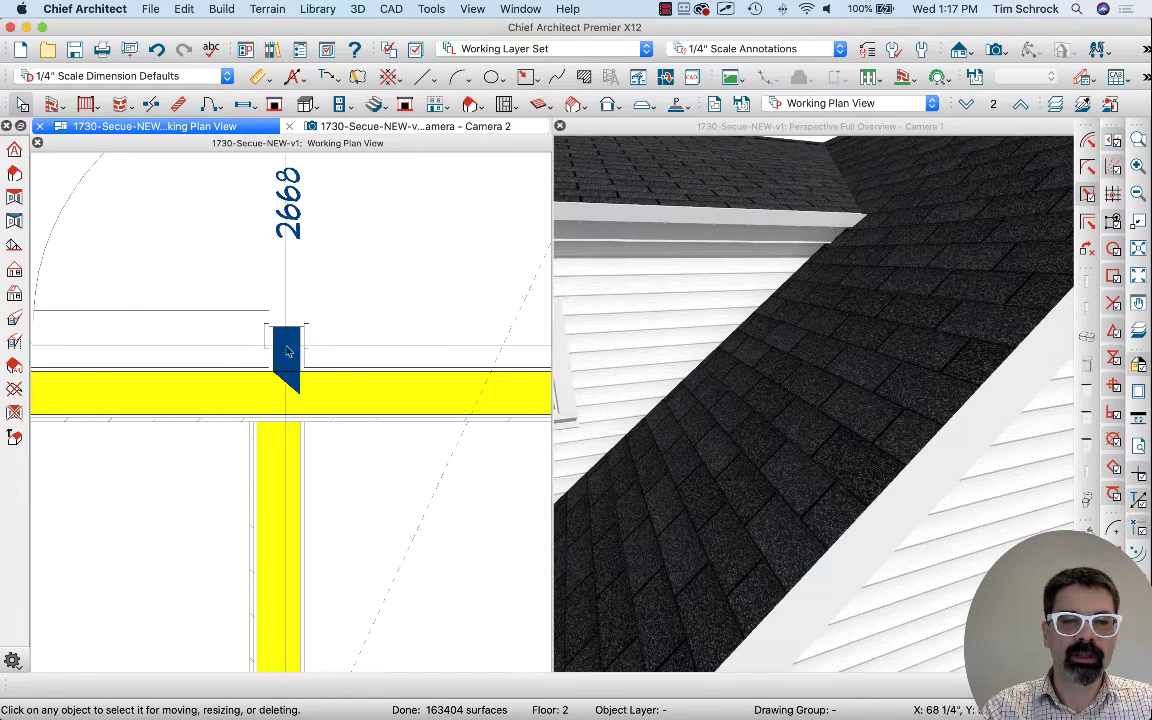
Pull the small blue wall piece's layer back flush with the attic wall, removing its diagonal extension
click(293, 342)
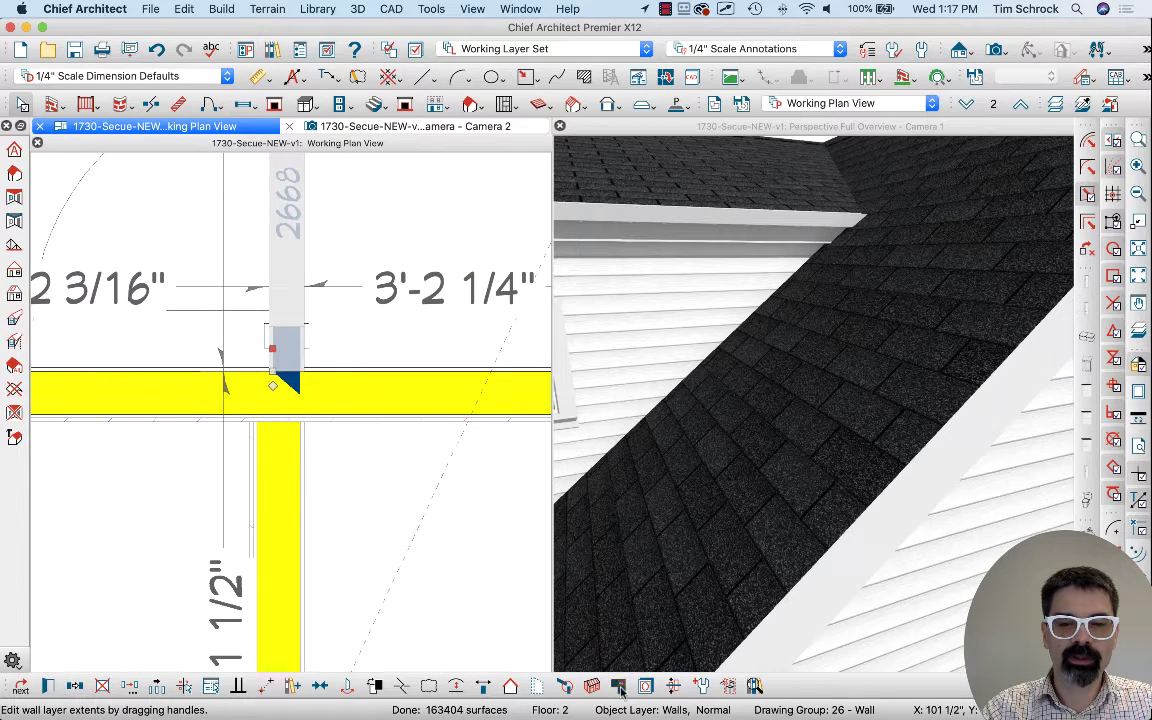
mouse_move(273, 386)
mouse_down()
mouse_move(280, 408)
mouse_move(291, 371)
mouse_up()
scroll(280, 408, up, 5)
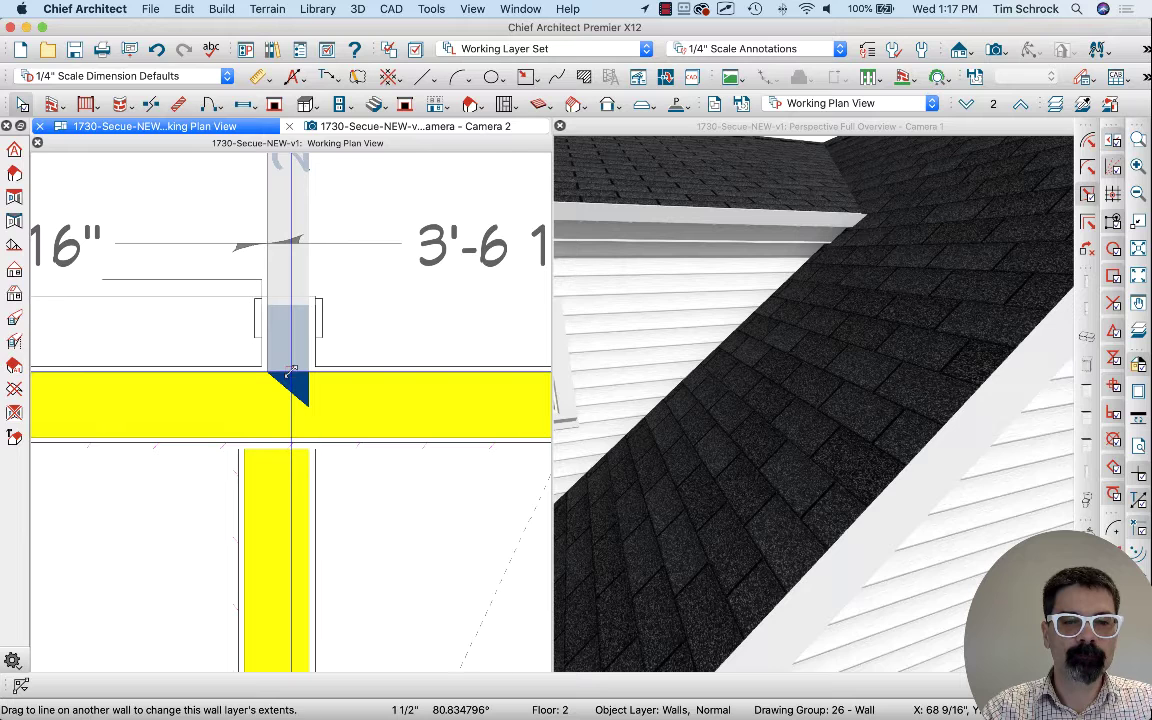
drag(291, 371, 291, 372)
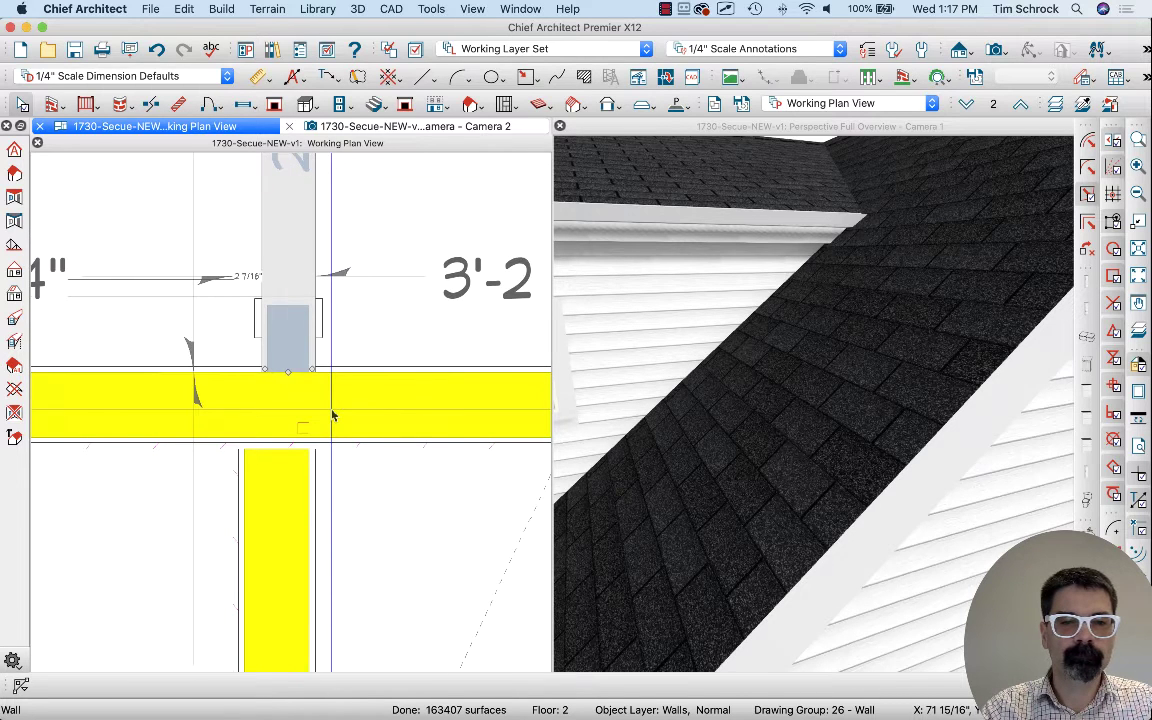
key(Escape)
scroll(391, 332, down, 3)
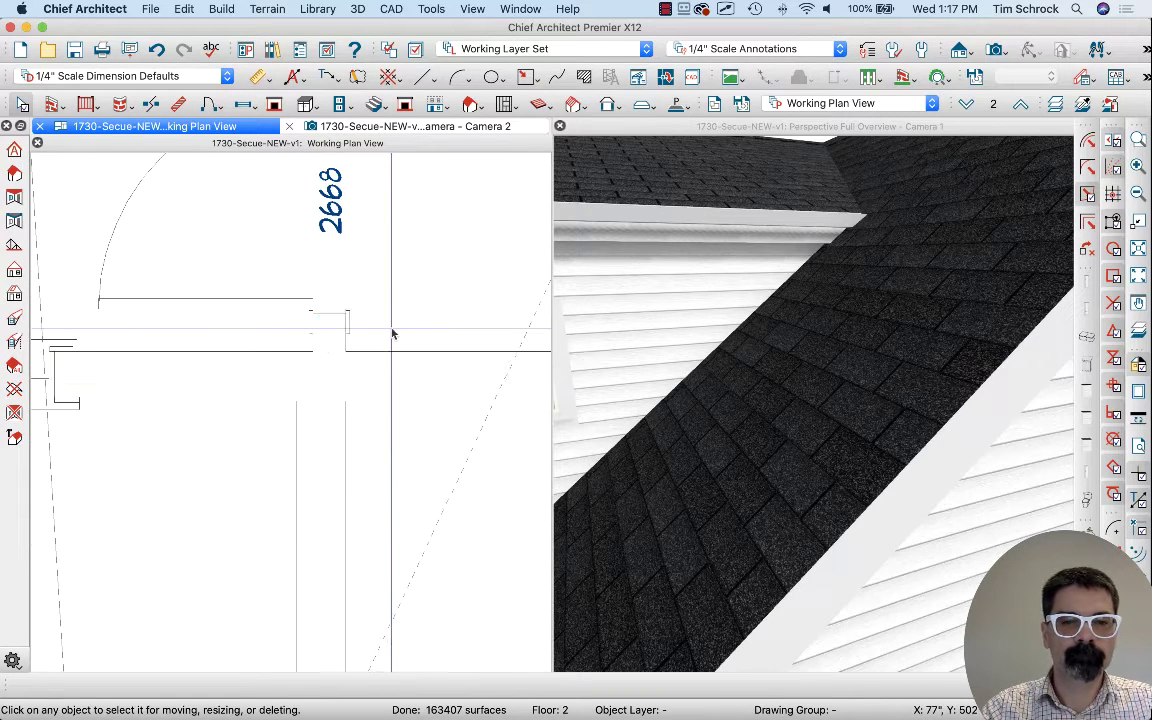
scroll(292, 353, up, 1)
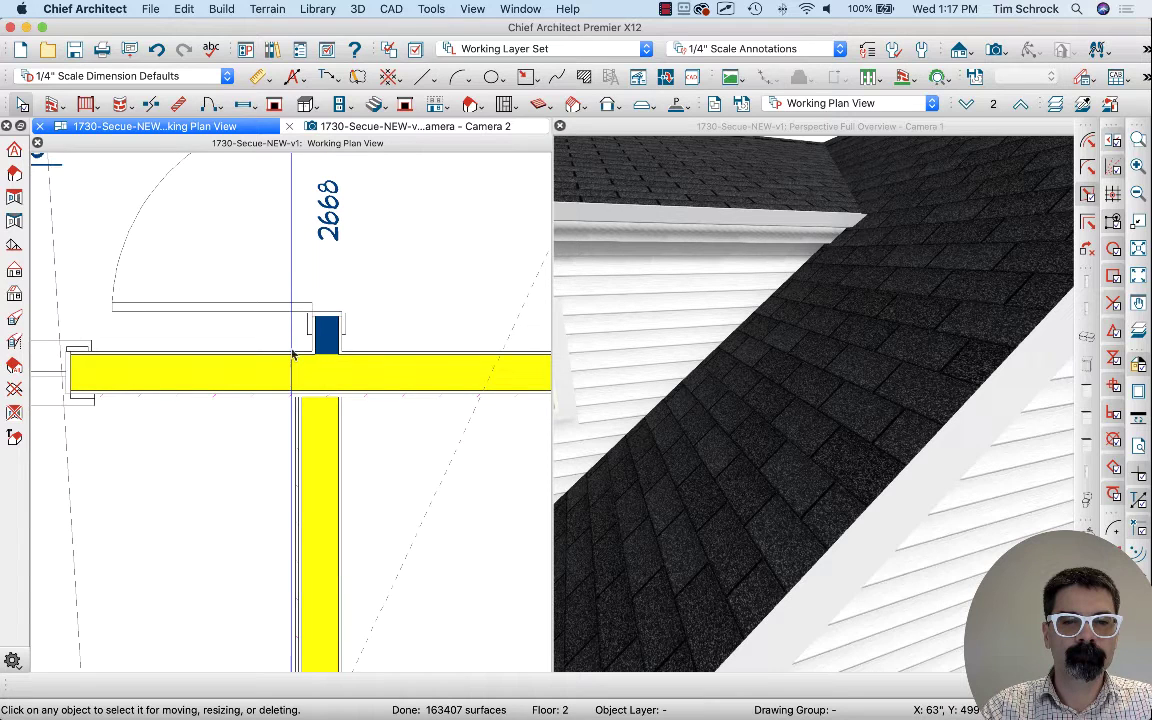
scroll(292, 353, up, 1)
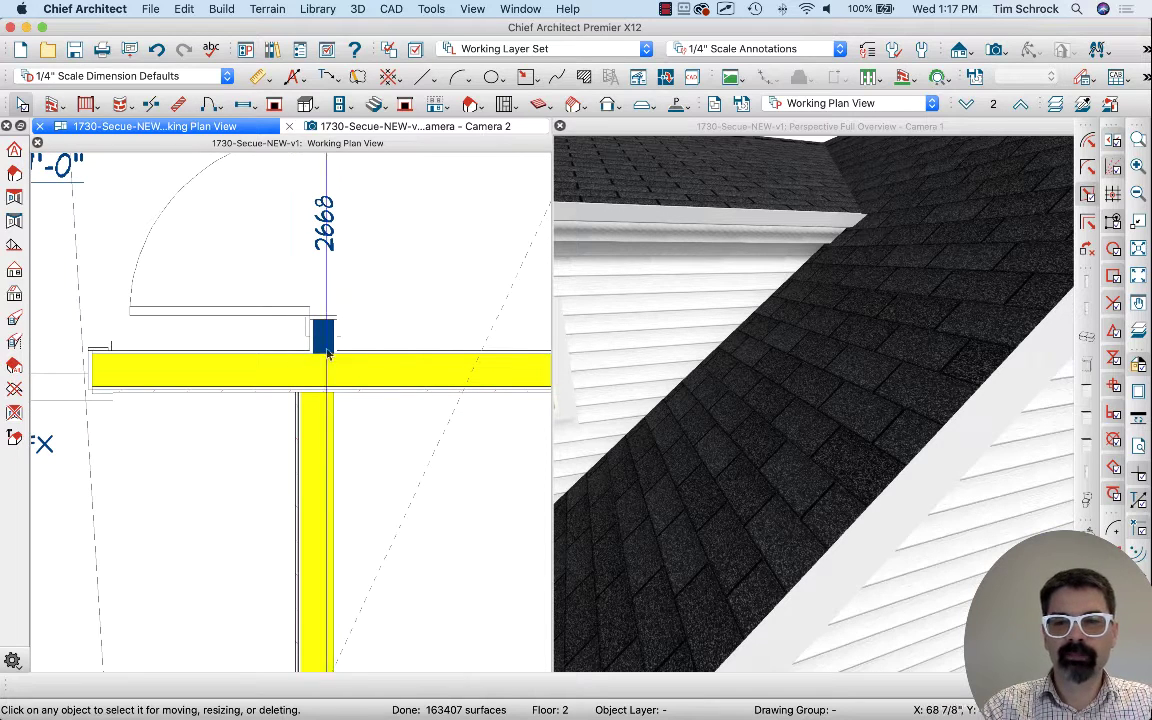
mouse_move(712, 363)
mouse_down()
mouse_move(754, 257)
mouse_move(676, 229)
mouse_move(658, 295)
mouse_move(700, 371)
mouse_up()
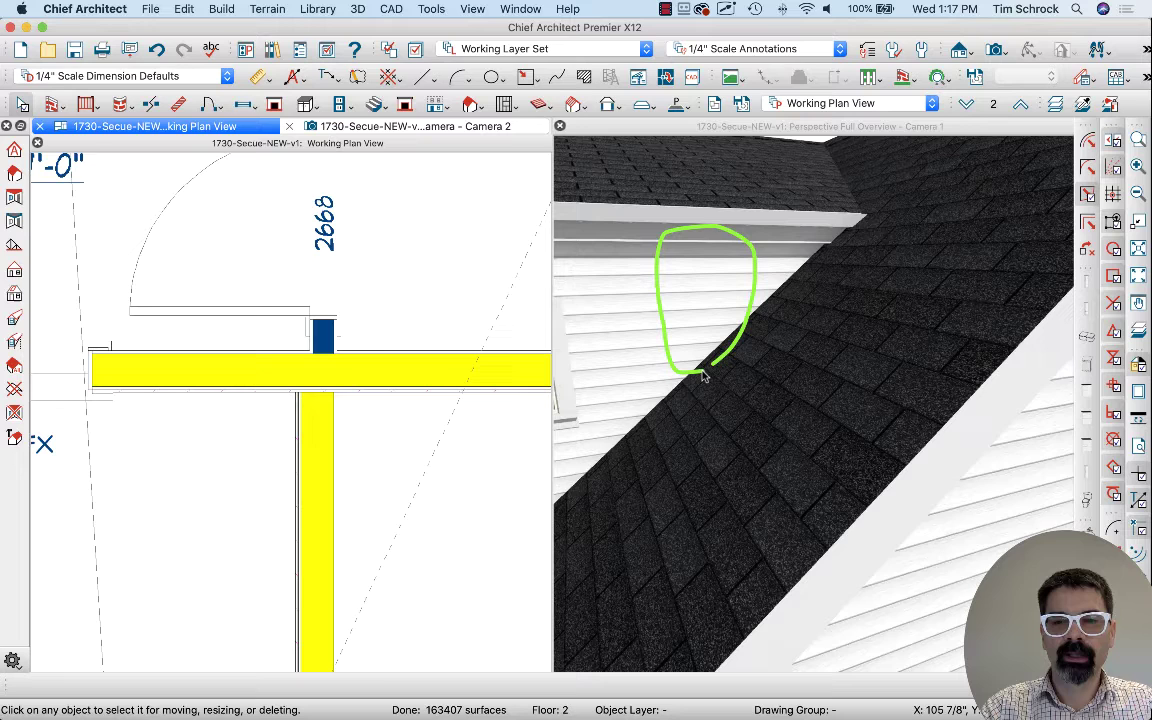